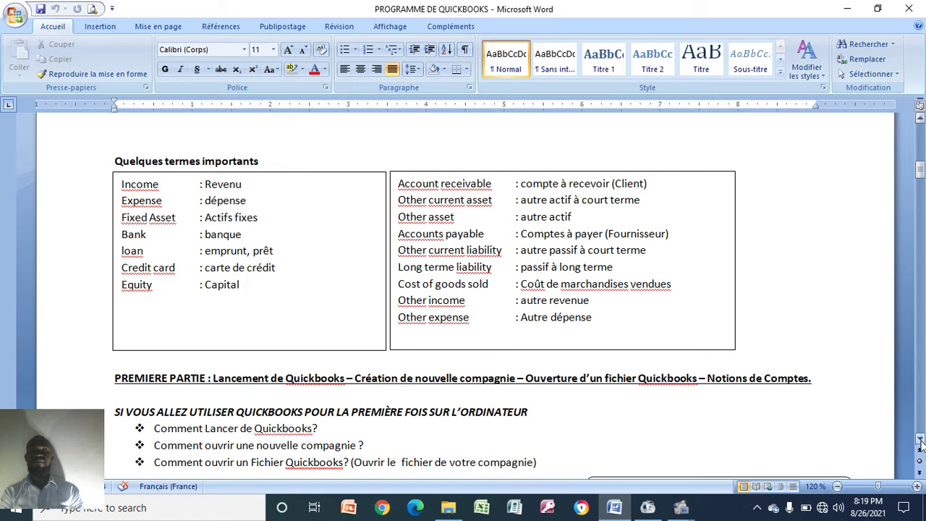
# Scroll the Word guide down to page 2's LE PLAN COMPTABLE and DEUXIEME PARTIE outline.
pyautogui.click(920, 438)
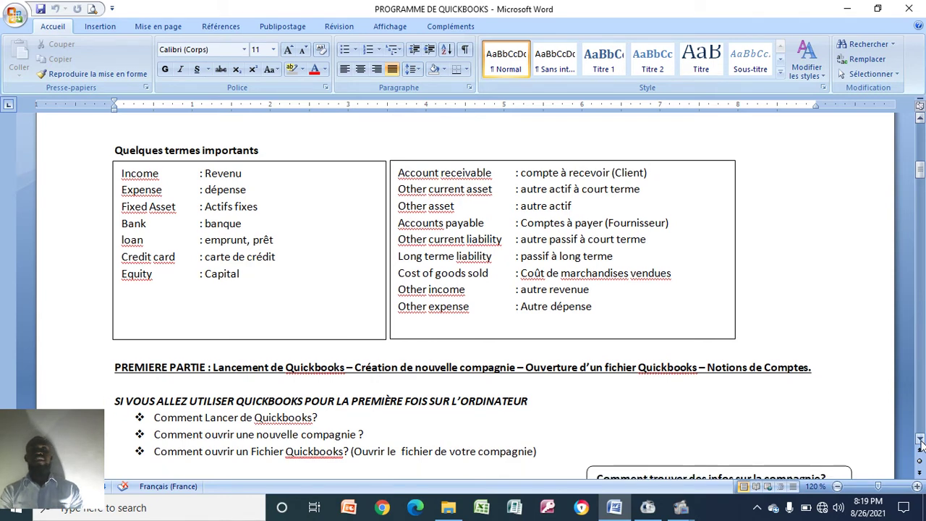
pyautogui.click(920, 438)
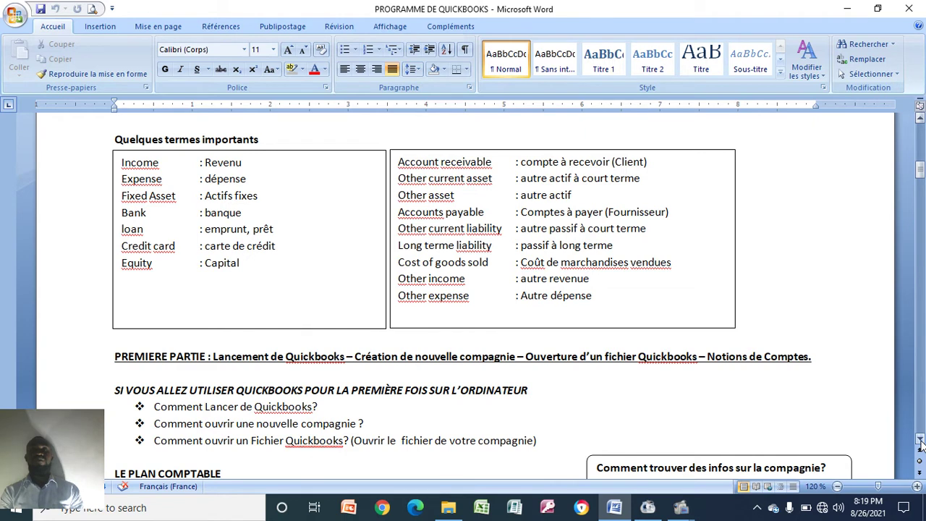
pyautogui.click(920, 438)
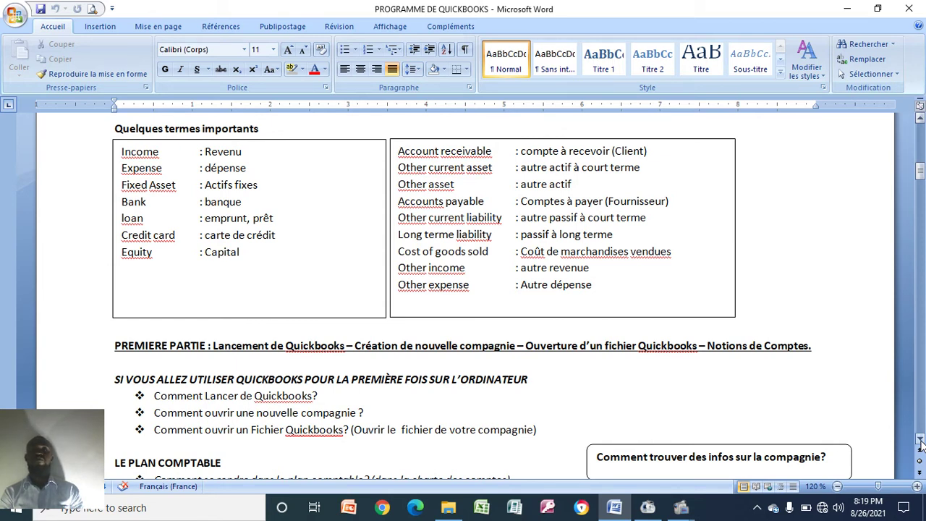
pyautogui.scroll(-2, 920, 443)
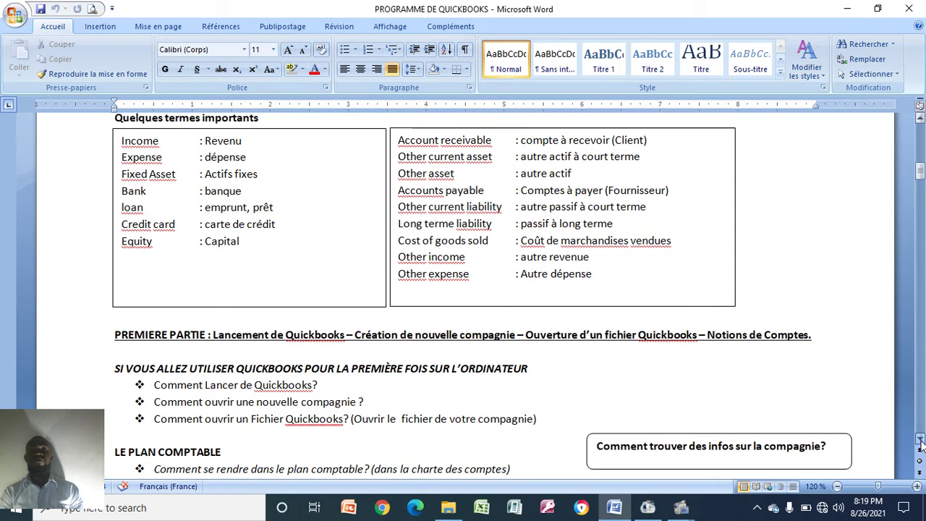
pyautogui.scroll(-2, 919, 443)
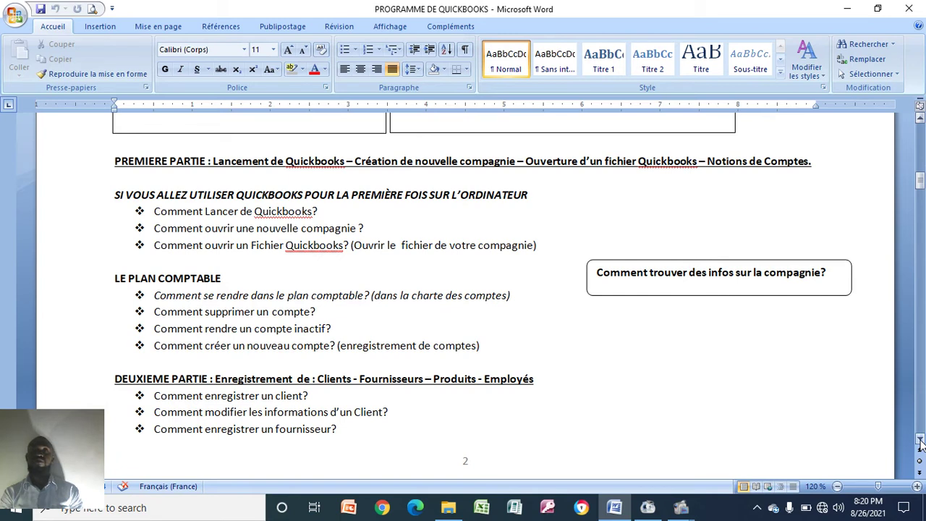
# Insert 'l'installation de Quickbooks - ' after 'PREMIERE PARTIE :' and minimize the Word guide.
pyautogui.click(211, 160)
pyautogui.write("l'ins ")
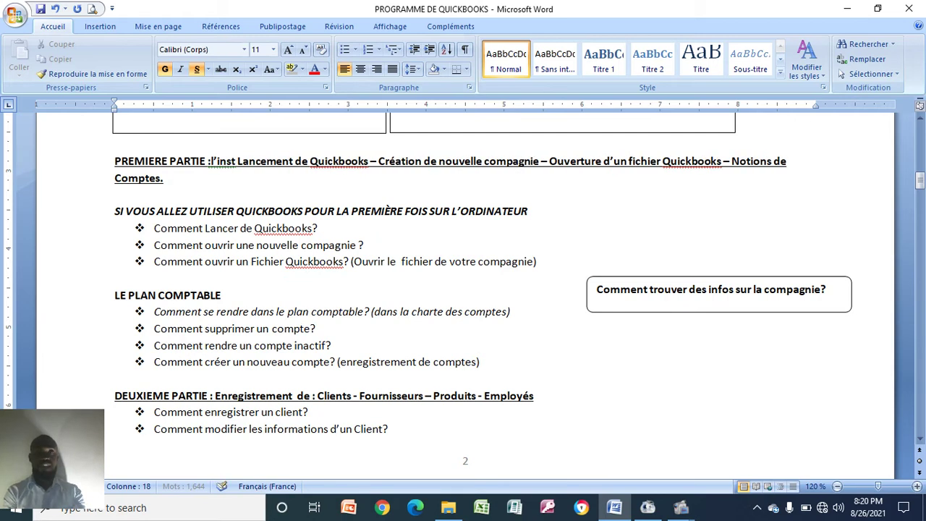
pyautogui.write('tallation de')
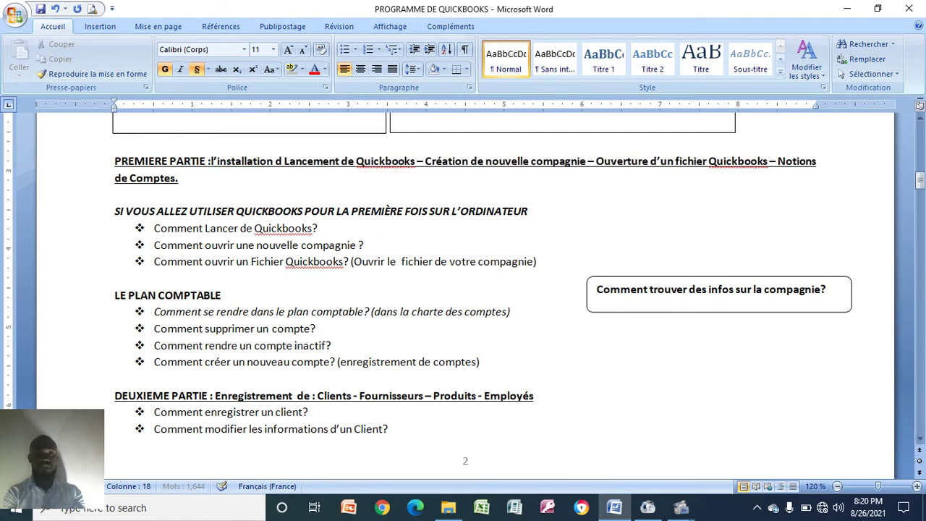
pyautogui.write('Quick')
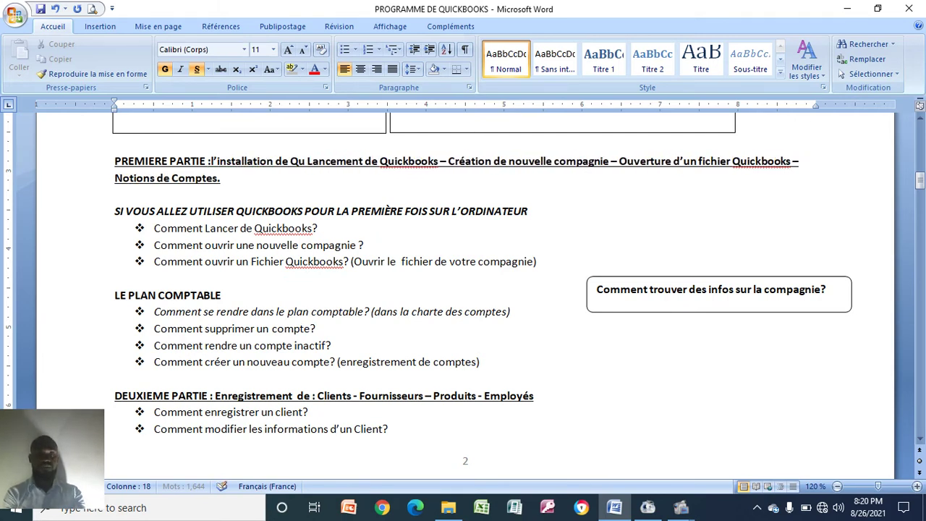
pyautogui.write('books ')
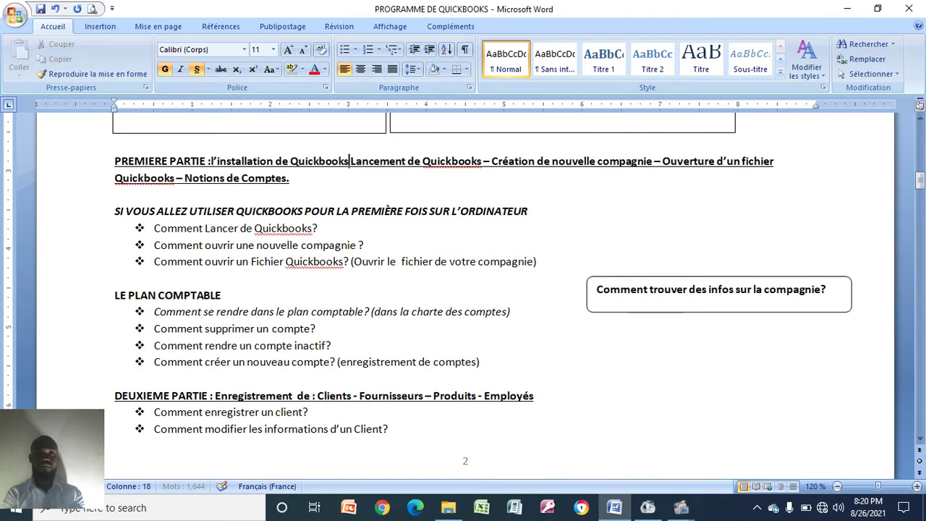
pyautogui.write('-')
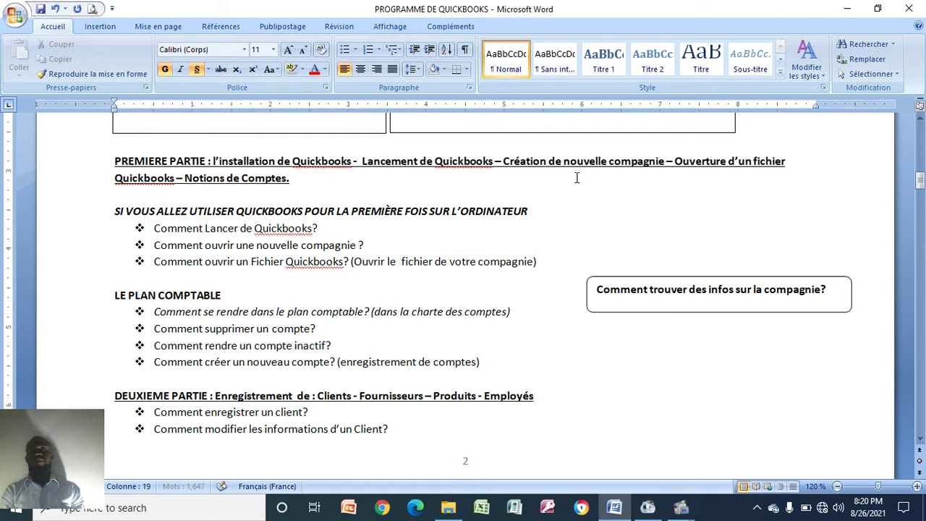
pyautogui.hotkey('ctrl', 'Left')
pyautogui.hotkey('ctrl', 'Left')
pyautogui.hotkey('ctrl', 'Left')
pyautogui.hotkey('ctrl', 'Left')
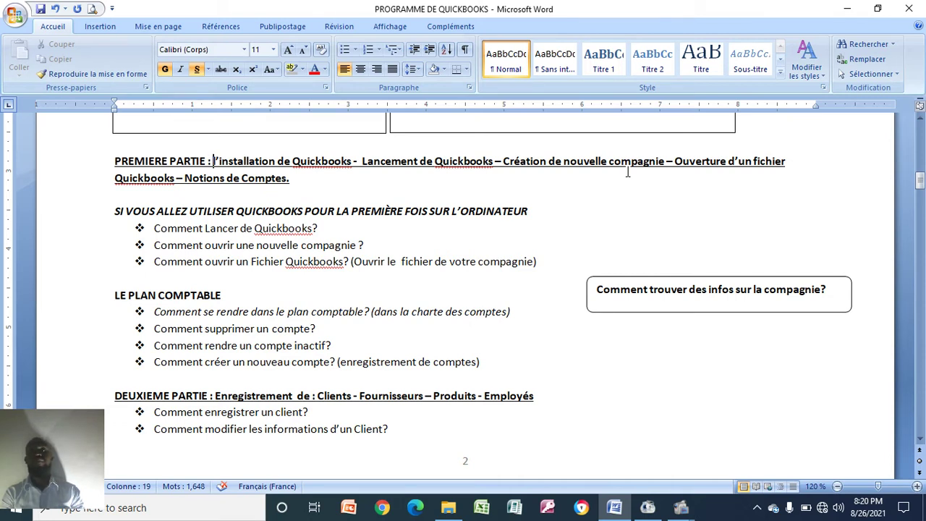
pyautogui.click(847, 10)
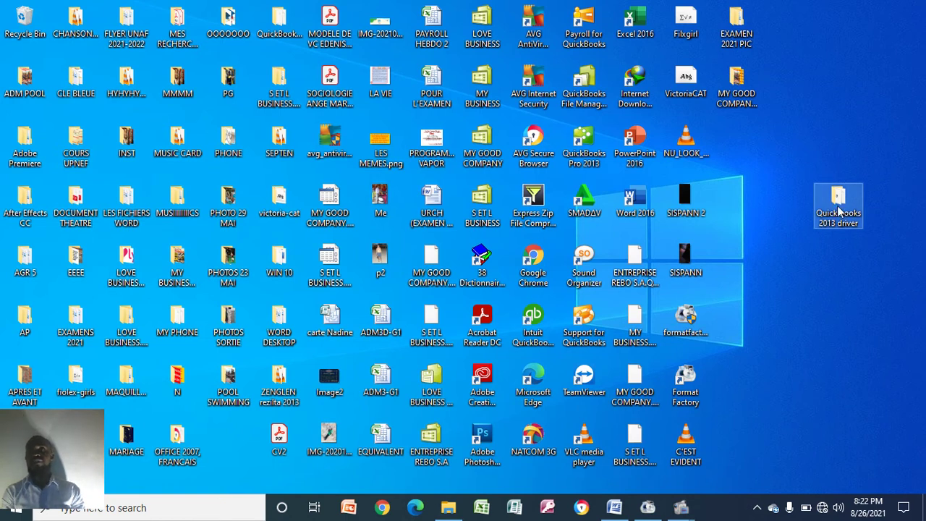
# Open the 'Quick books 2013 driver' folder in a maximized File Explorer window.
pyautogui.rightClick(837, 210)
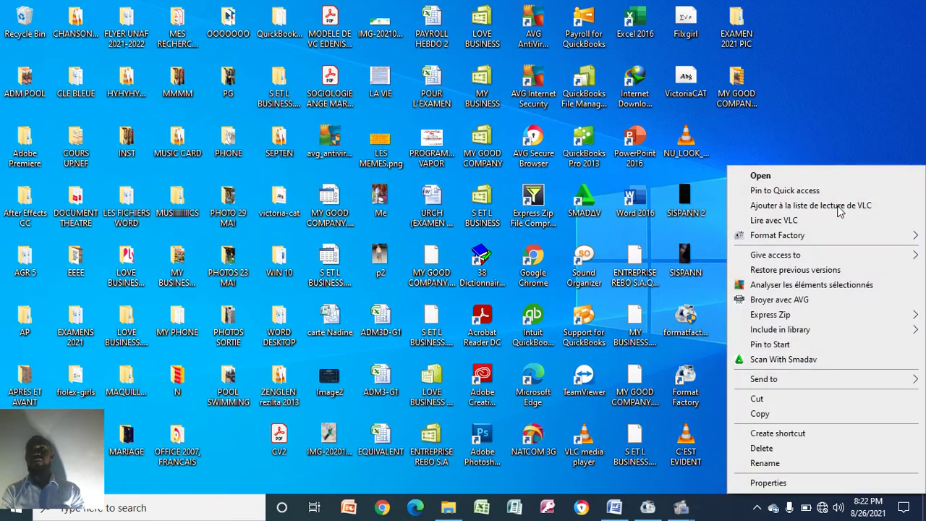
pyautogui.click(779, 177)
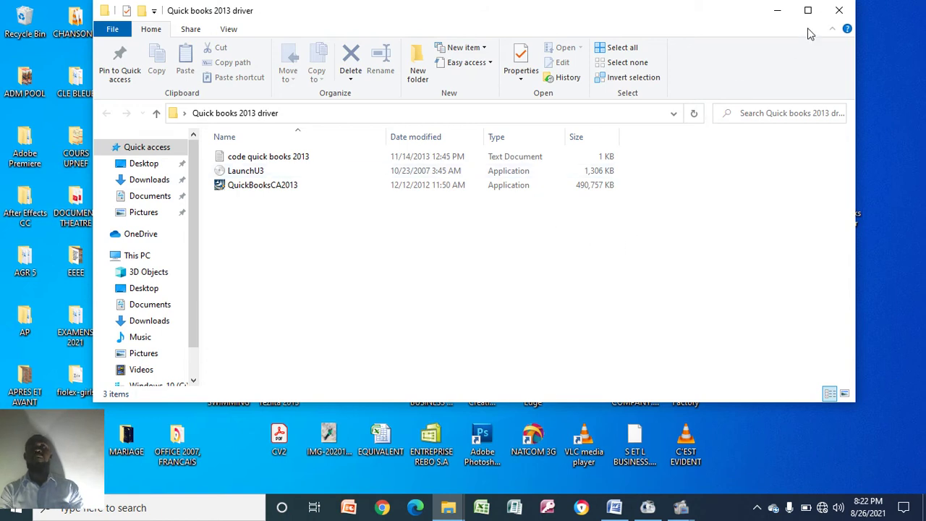
pyautogui.click(840, 10)
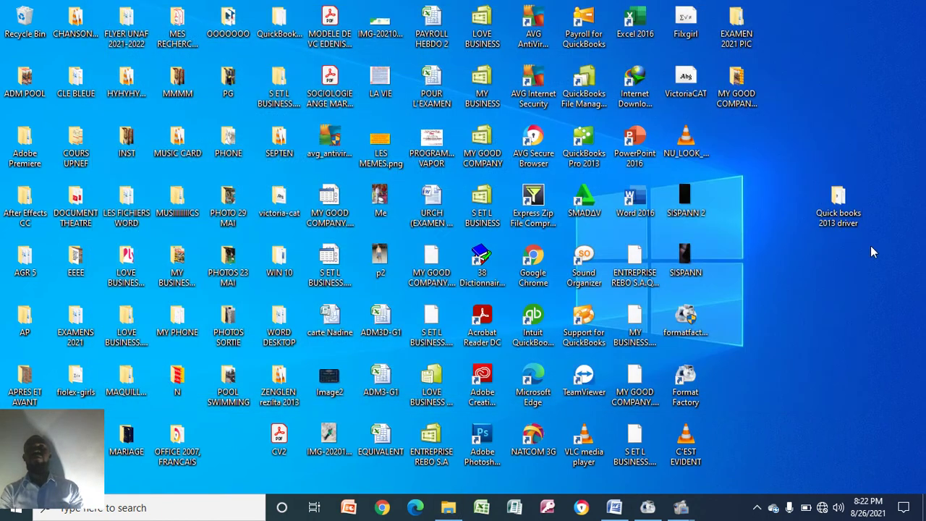
pyautogui.doubleClick(839, 206)
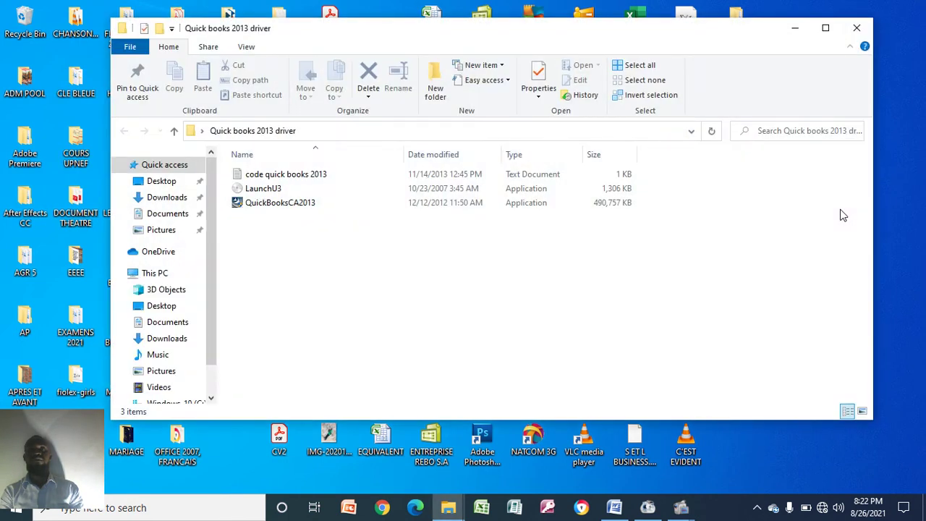
pyautogui.click(825, 27)
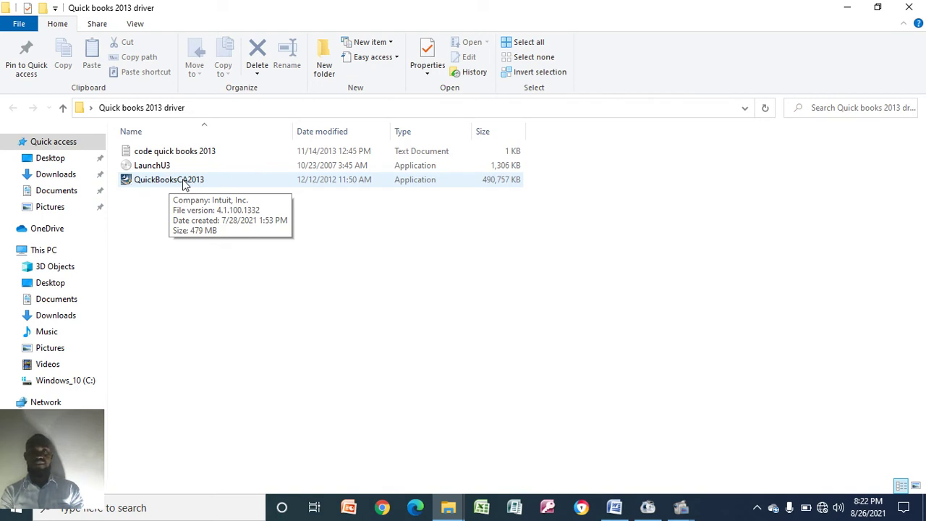
# Run QuickBooksCA2013, allow it in User Account Control, and minimize Explorer.
pyautogui.doubleClick(185, 182)
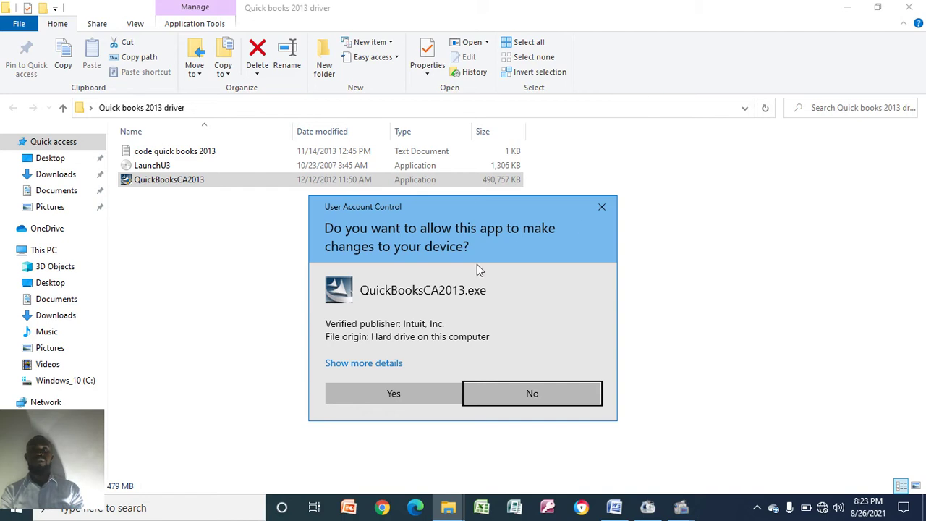
pyautogui.click(388, 393)
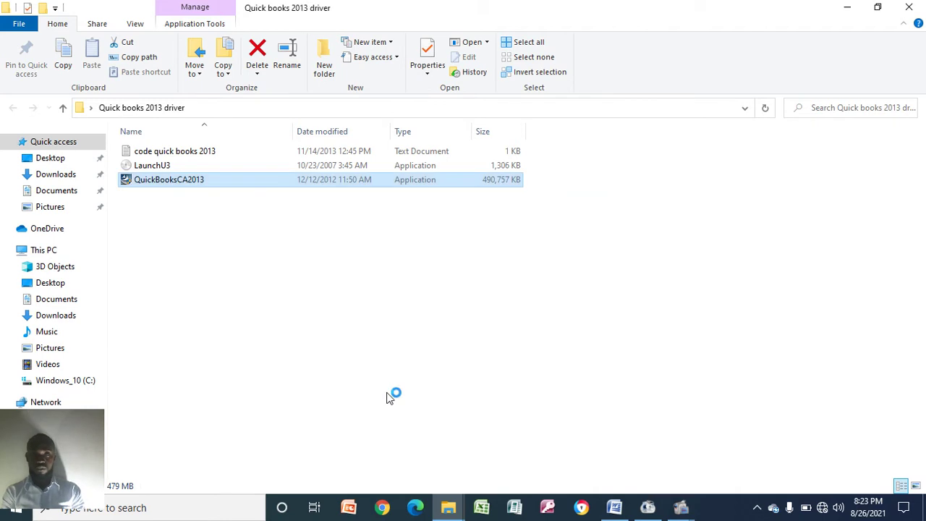
pyautogui.click(847, 7)
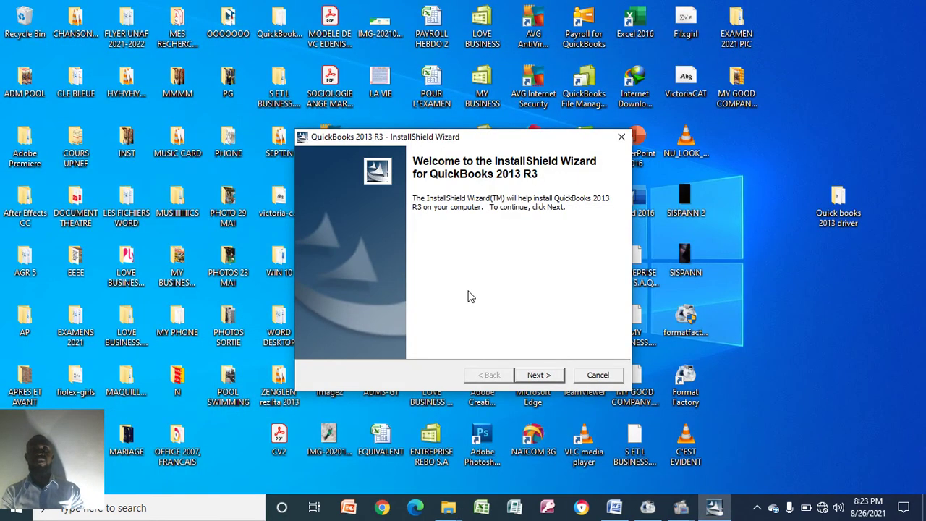
# Start the InstallShield extraction and choose 'No to All' for overwriting existing files.
pyautogui.click(538, 377)
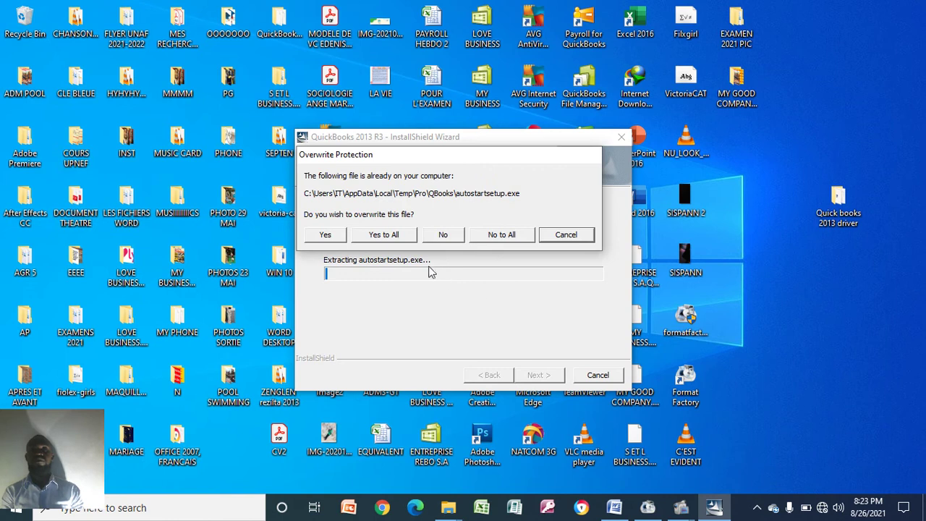
pyautogui.click(500, 236)
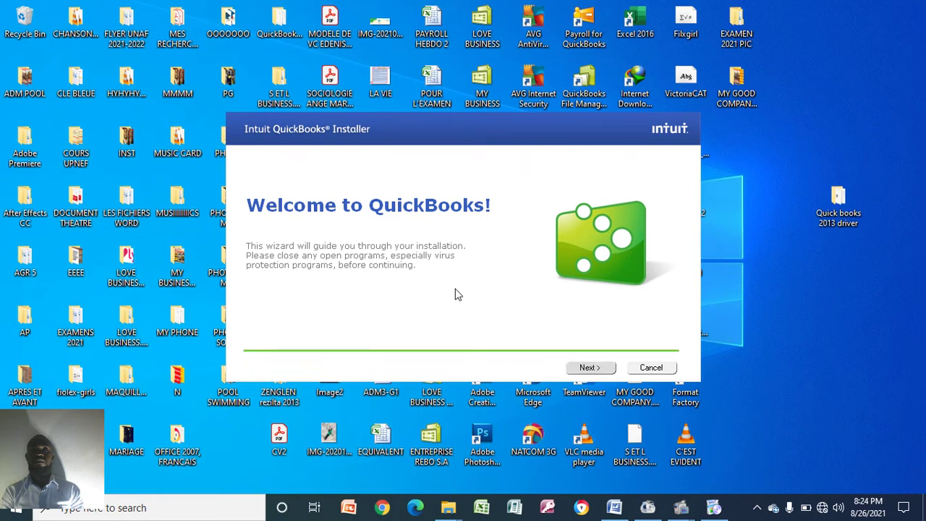
# Accept the licence agreement terms and continue with the Express installation type.
pyautogui.click(589, 368)
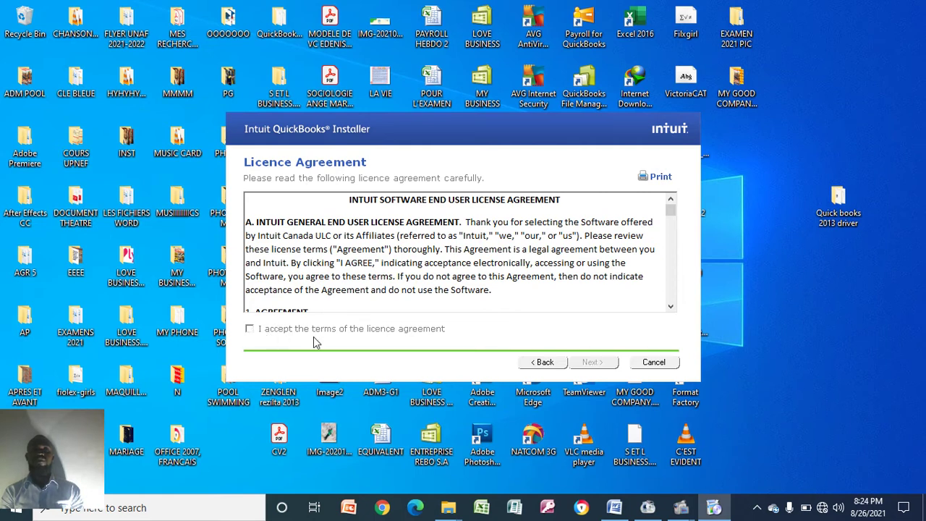
pyautogui.click(249, 328)
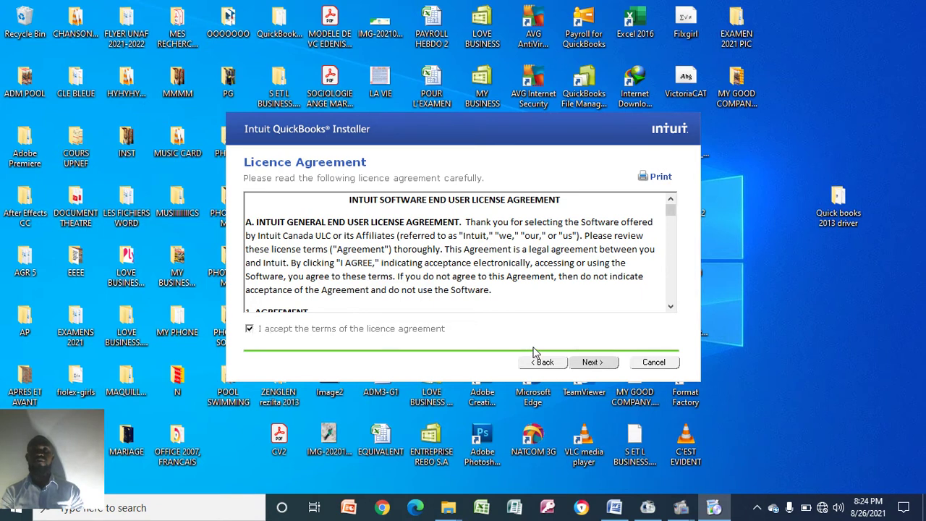
pyautogui.click(593, 362)
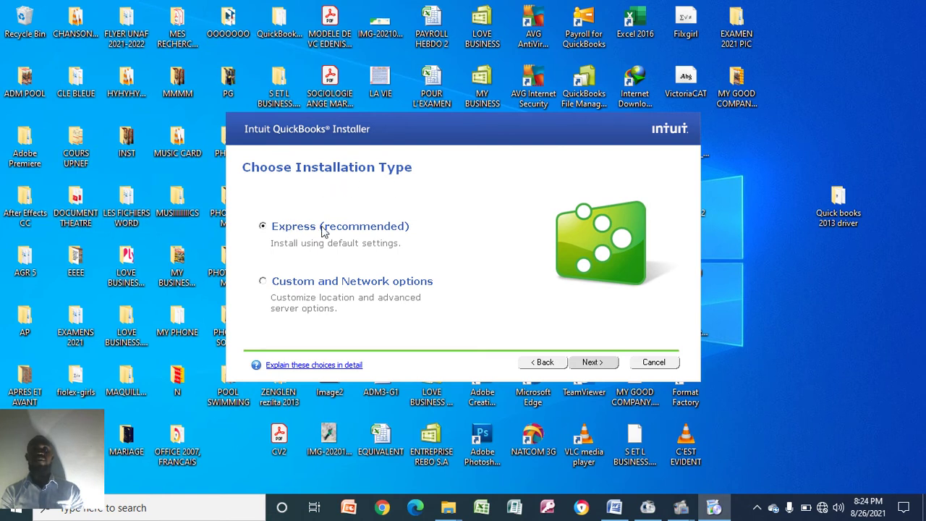
pyautogui.click(594, 363)
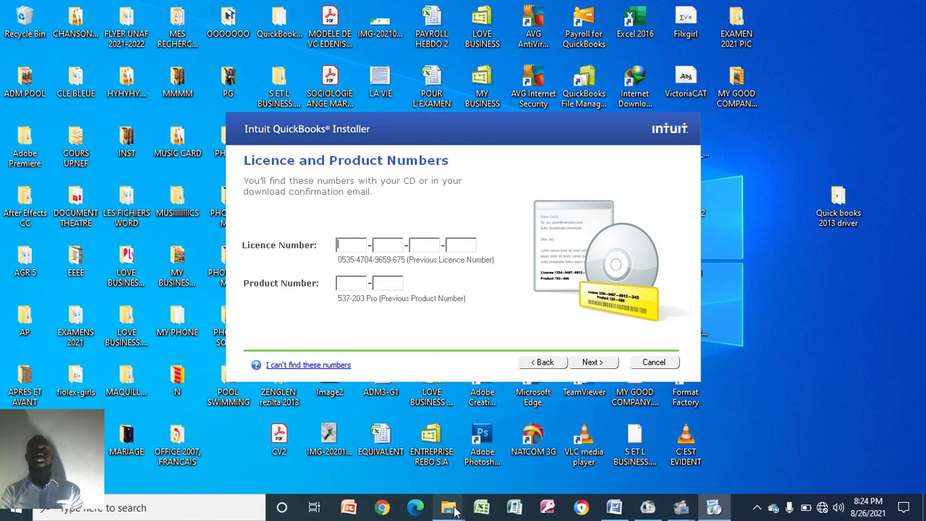
# Read the installation codes in the 'code quick books 2013' file, then minimize Notepad and Explorer.
pyautogui.moveTo(451, 509)
pyautogui.click(517, 456)
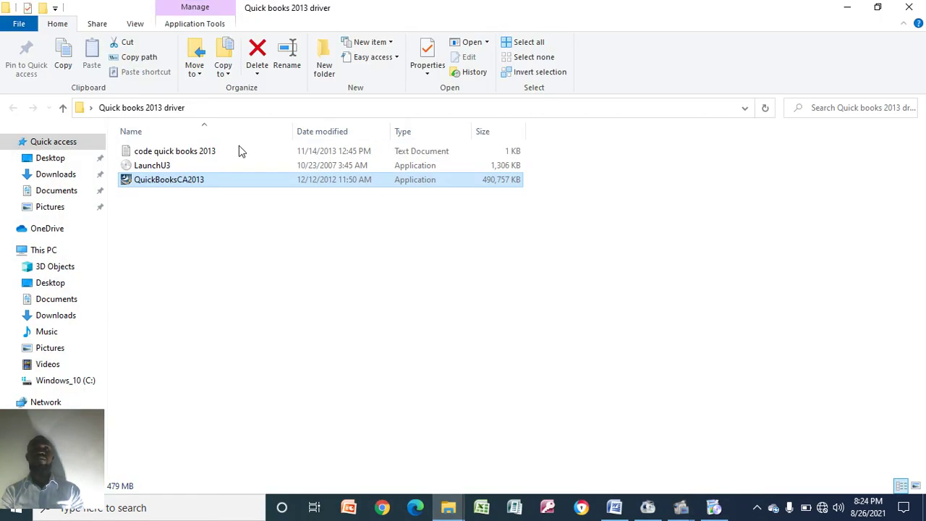
pyautogui.doubleClick(217, 152)
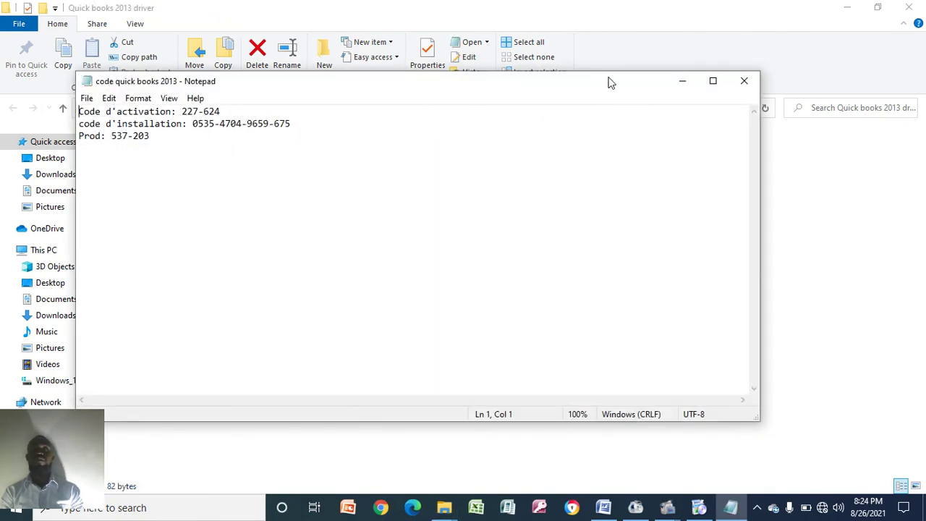
pyautogui.click(682, 83)
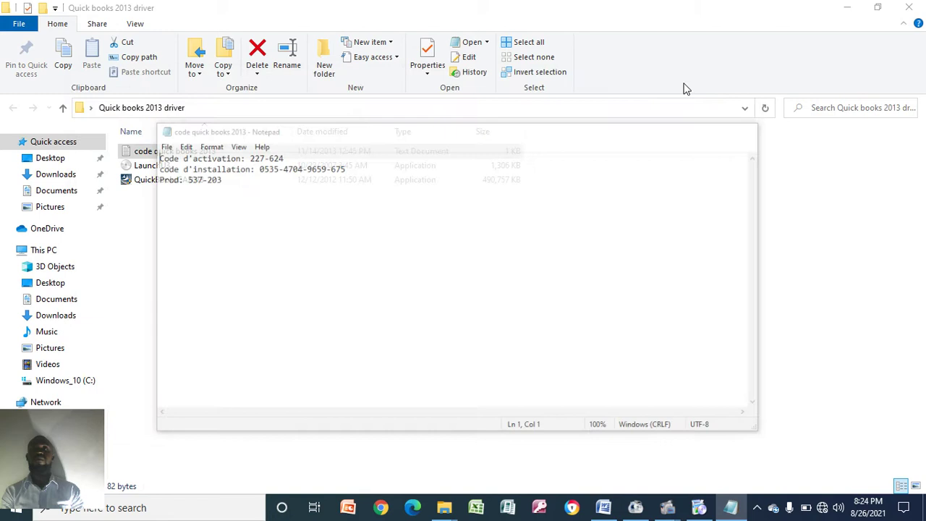
pyautogui.click(845, 8)
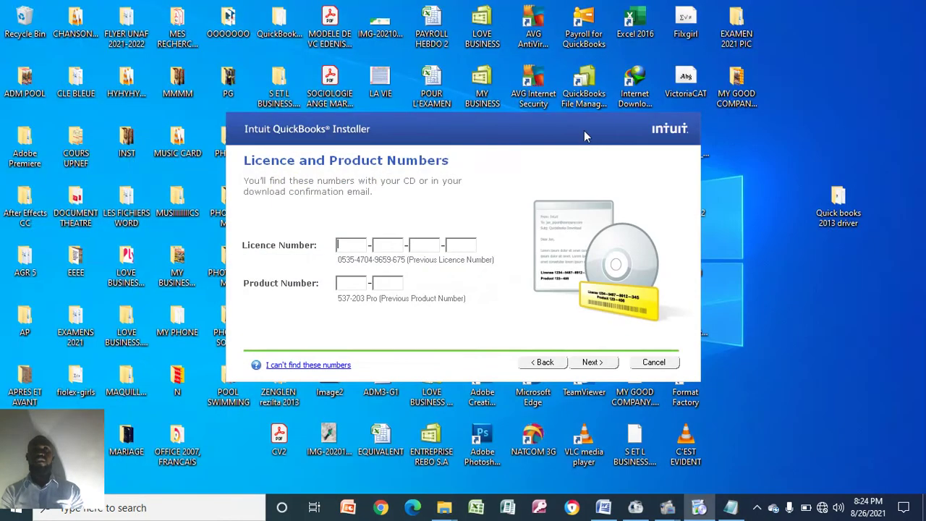
# Enter the licence number and product number from the notes and continue.
pyautogui.click(353, 244)
pyautogui.write('0535')
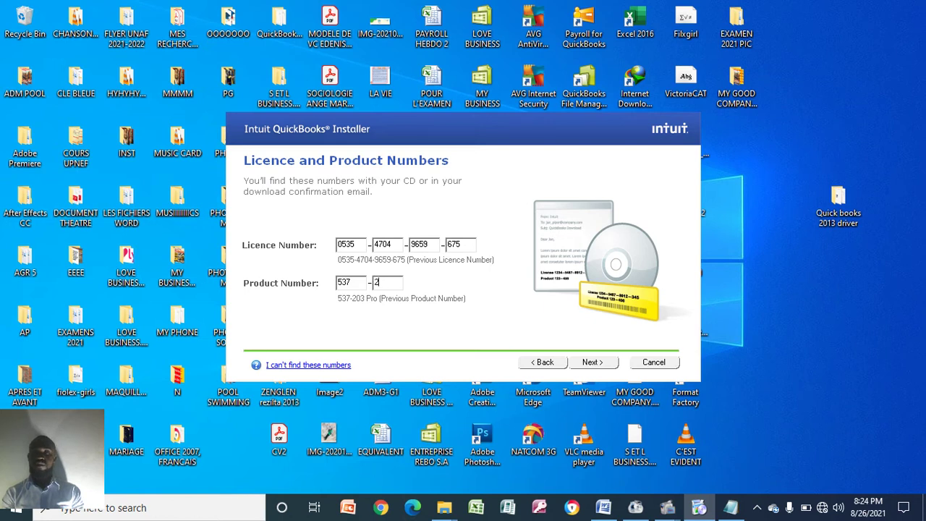
pyautogui.write('03')
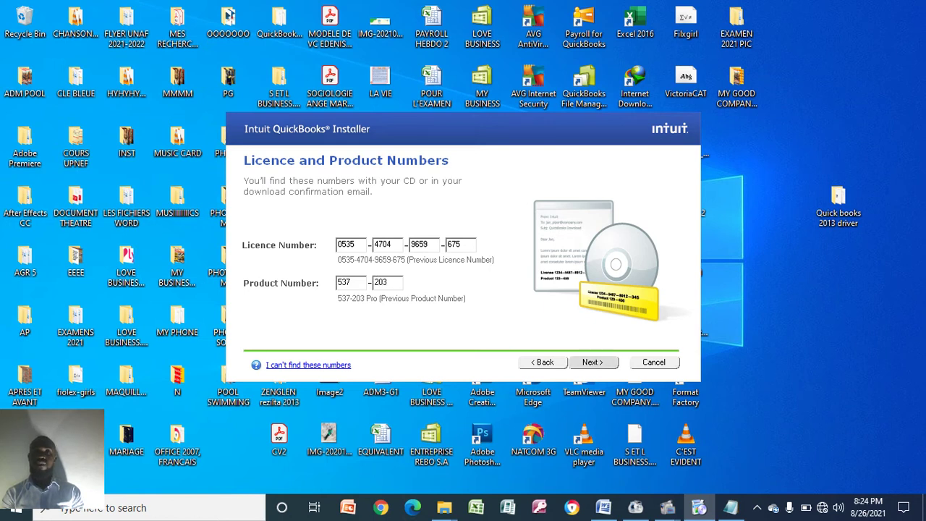
pyautogui.click(592, 363)
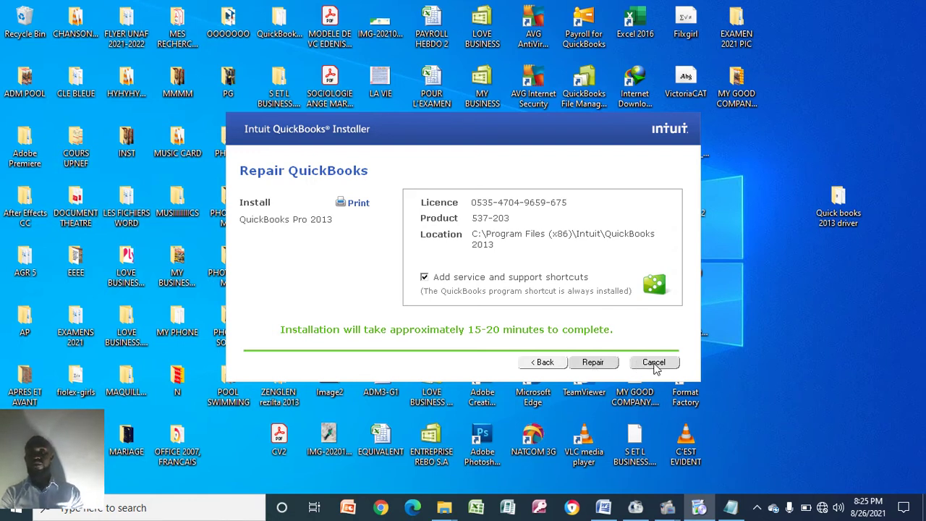
# Cancel the Repair QuickBooks installation and confirm with Yes.
pyautogui.click(655, 365)
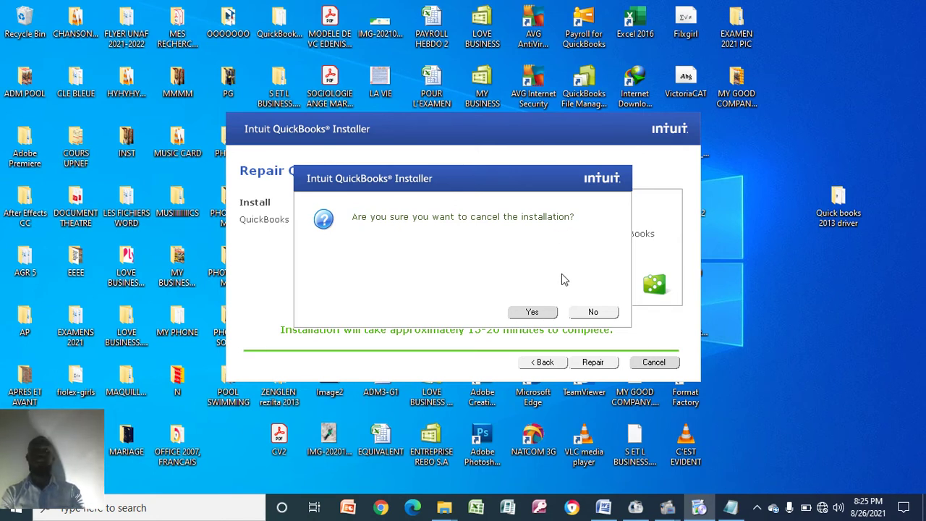
pyautogui.click(532, 313)
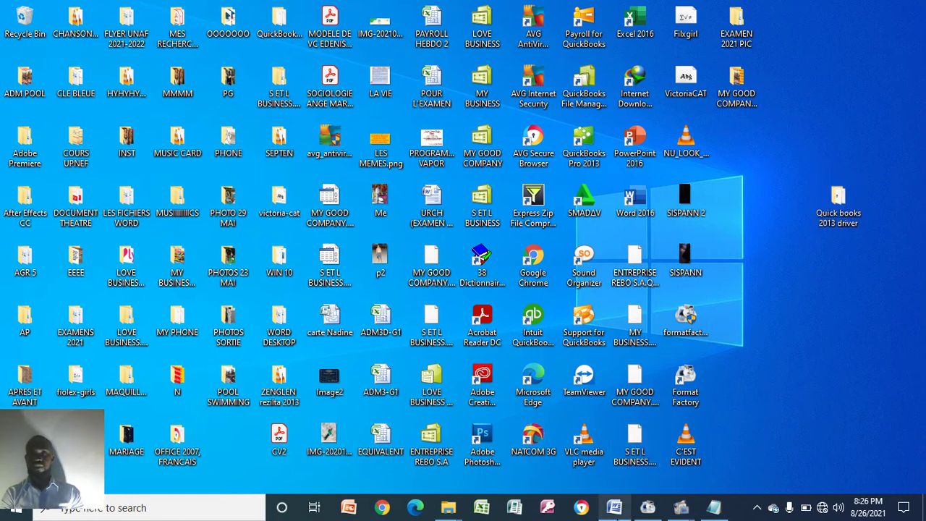
pyautogui.moveTo(612, 510)
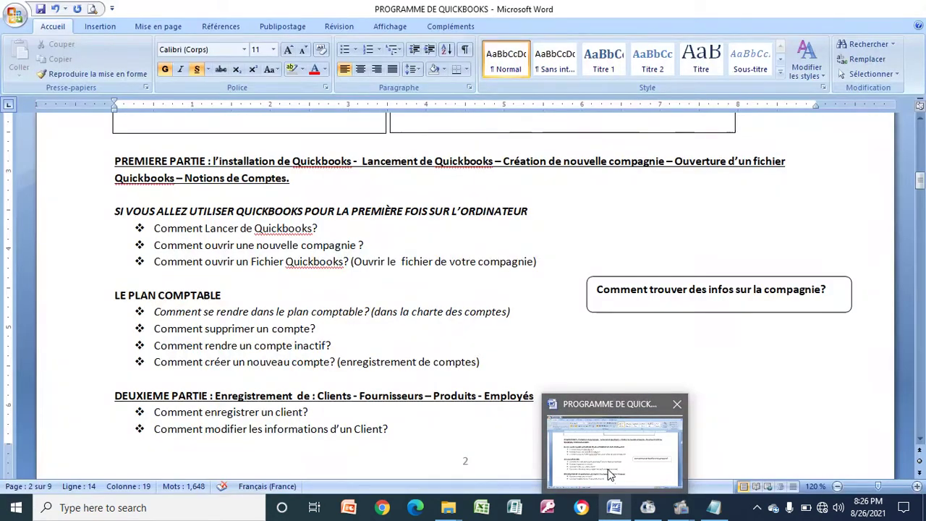
pyautogui.click(609, 474)
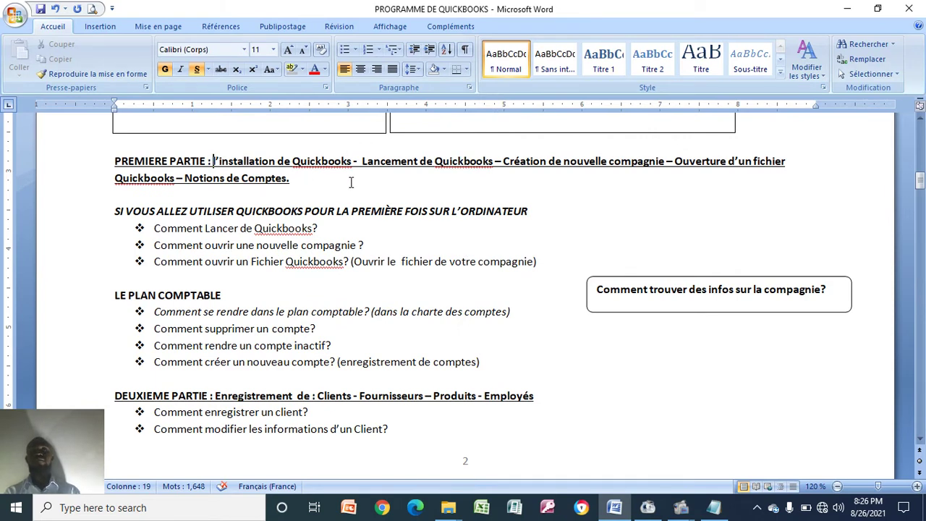
pyautogui.click(847, 12)
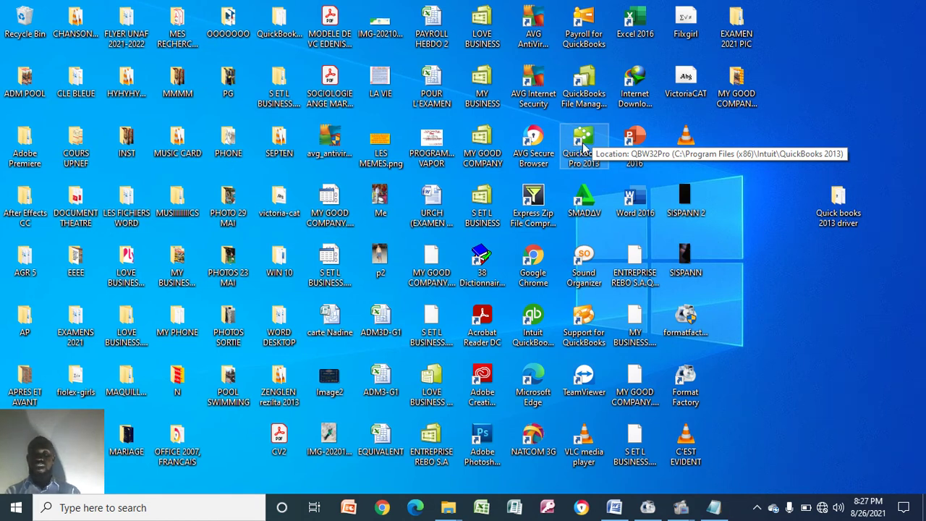
# Launch QuickBooks Pro 2013 from its desktop shortcut to reach the MY GOOD COMPANY login.
pyautogui.doubleClick(584, 144)
pyautogui.rightClick(583, 146)
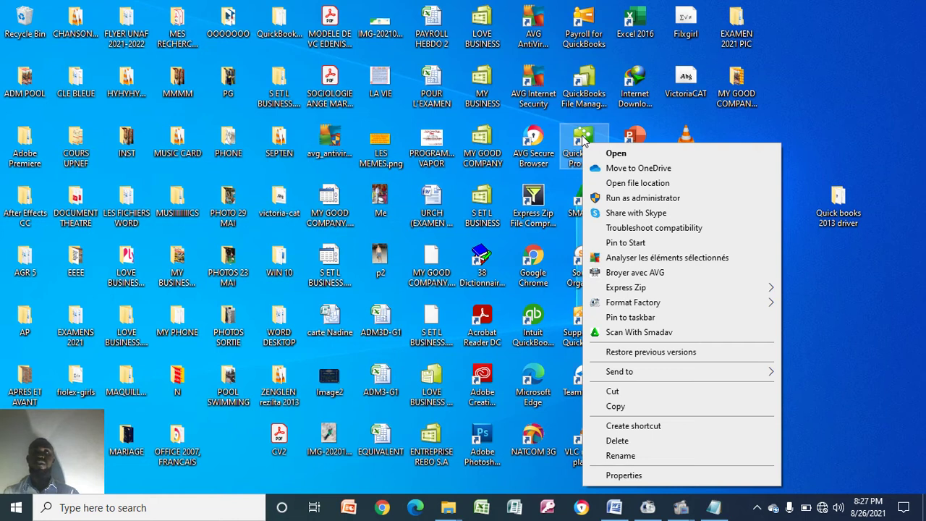
pyautogui.click(616, 153)
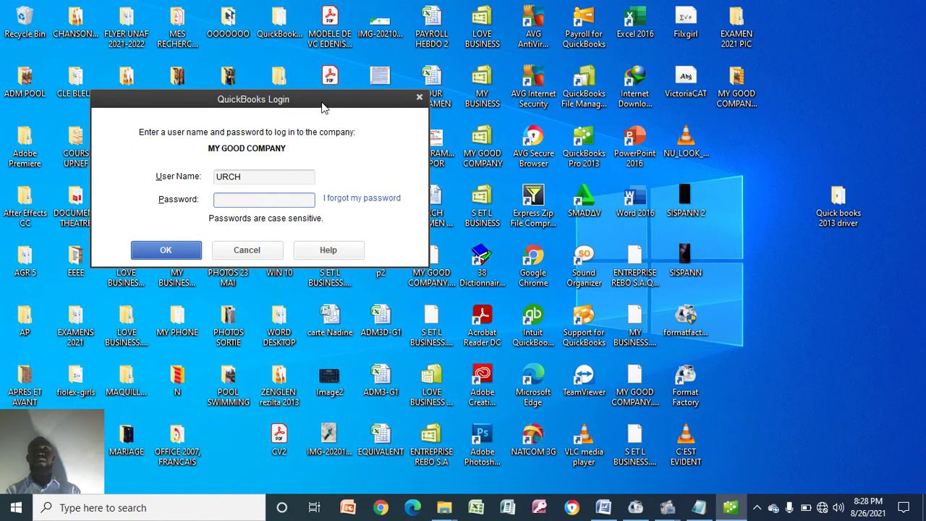
# Log in to MY GOOD COMPANY with the account password, which raises Runtime Error R6025.
pyautogui.moveTo(324, 106); pyautogui.dragTo(527, 97)
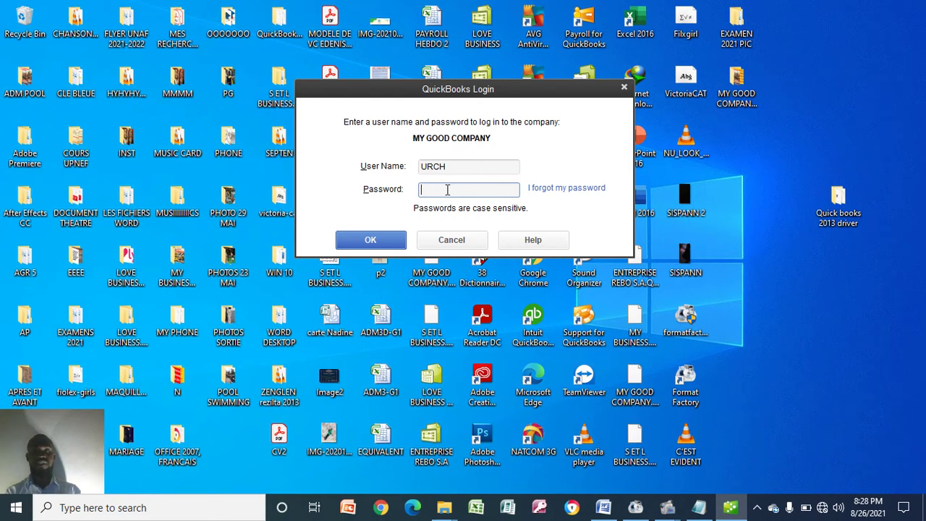
pyautogui.write('•••••')
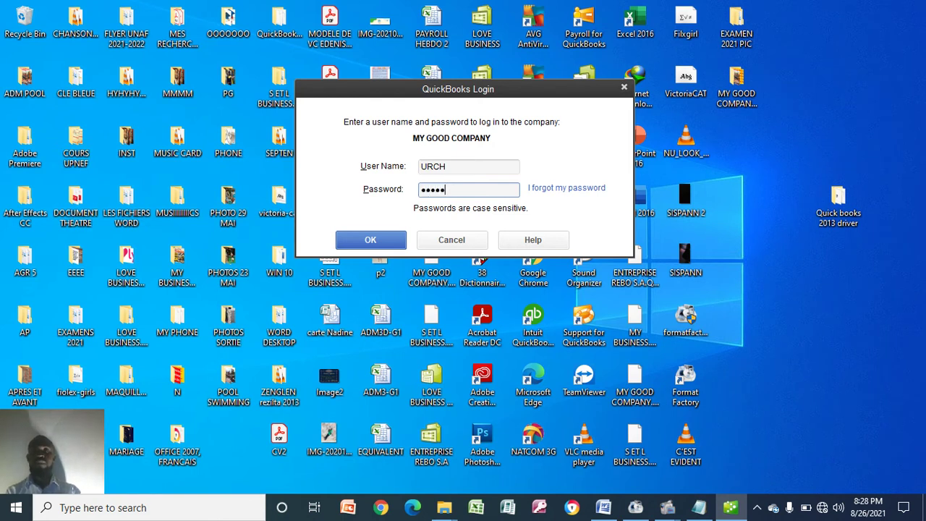
pyautogui.click(389, 241)
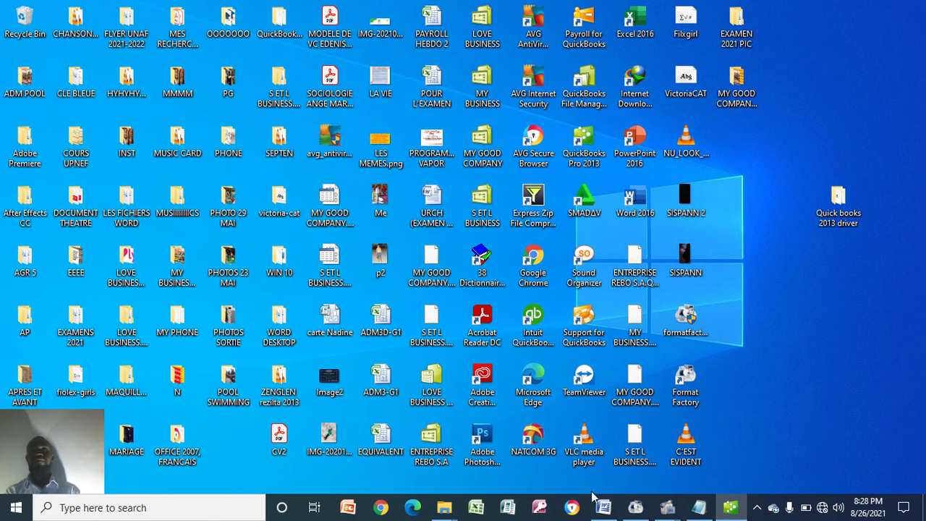
pyautogui.moveTo(606, 509)
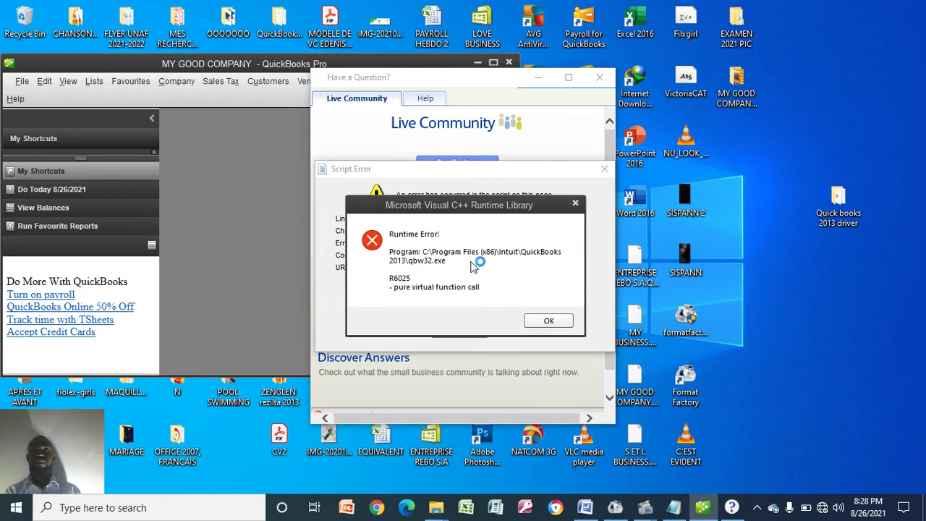
# Dismiss the runtime error so QuickBooks shuts down, and close the Notepad codes file.
pyautogui.click(576, 207)
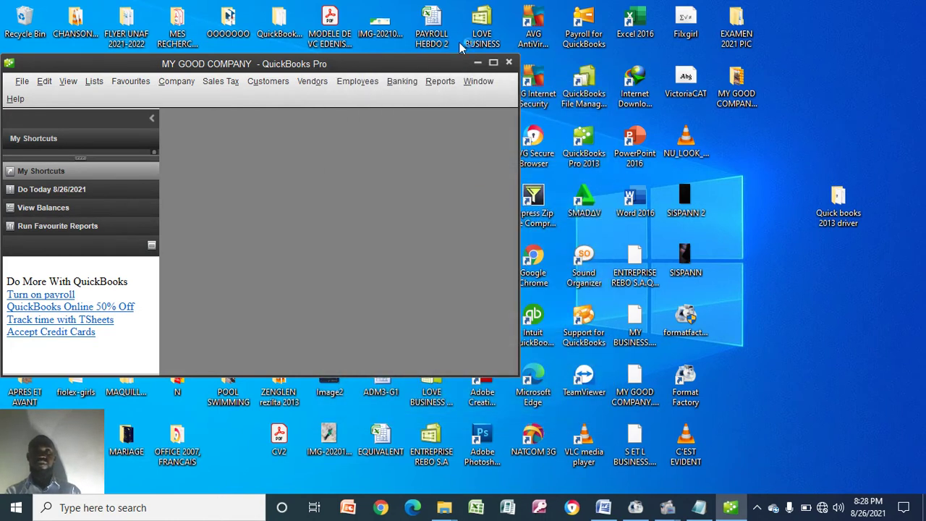
pyautogui.click(492, 63)
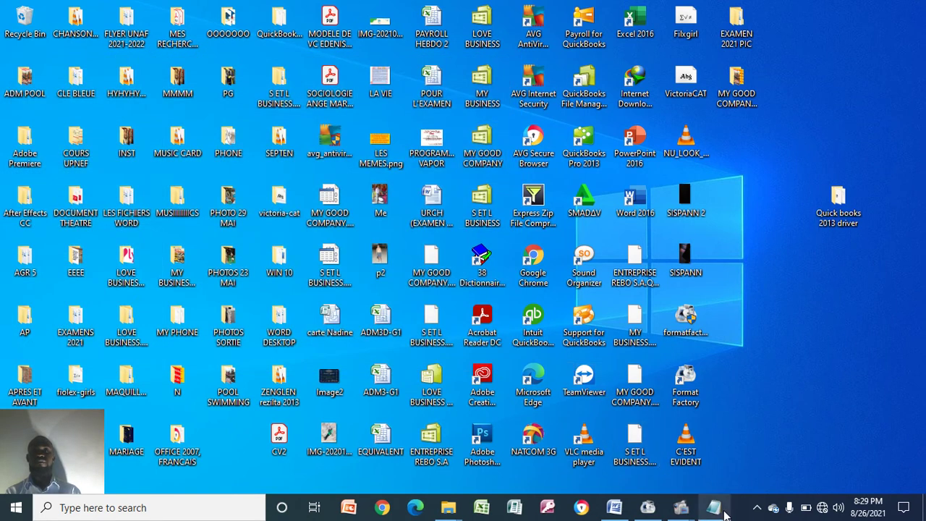
pyautogui.moveTo(725, 514)
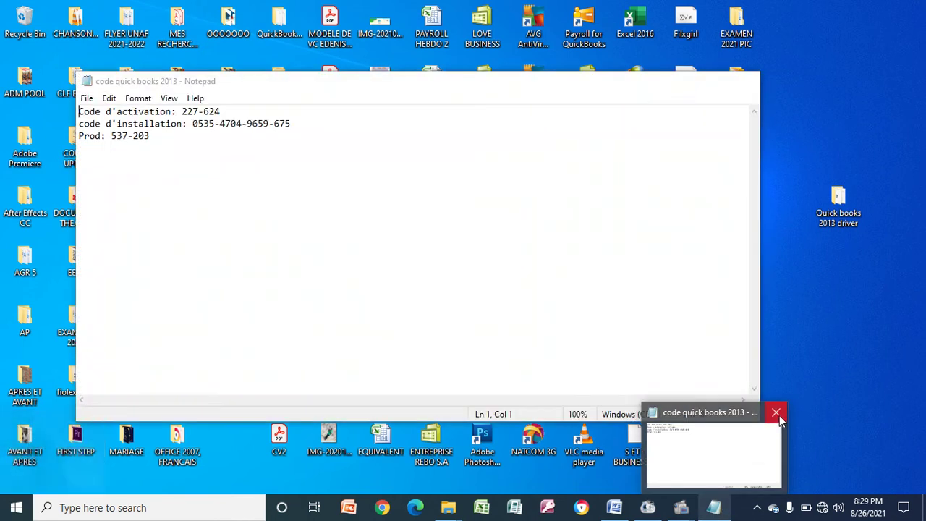
pyautogui.click(779, 415)
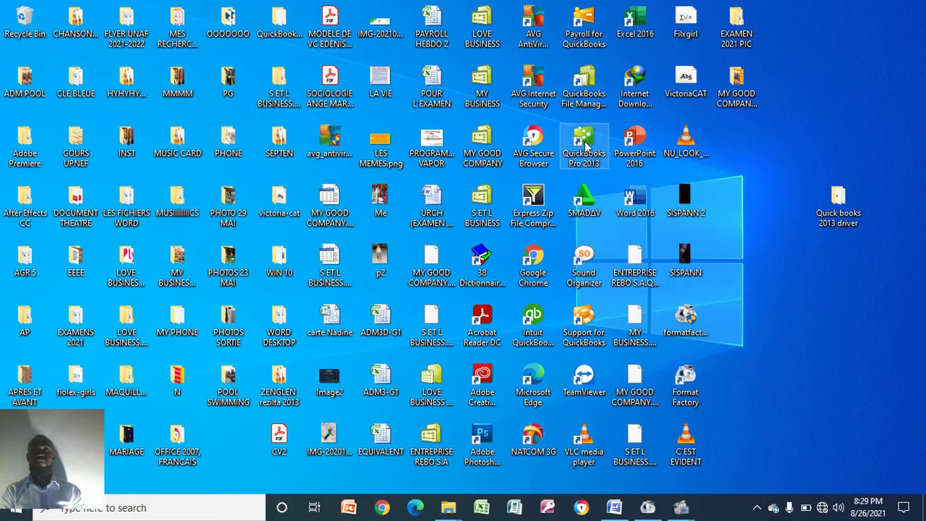
# Relaunch QuickBooks Pro 2013 from its shortcut, log in with the password, and open MY GOOD COMPANY.
pyautogui.rightClick(589, 148)
pyautogui.click(602, 151)
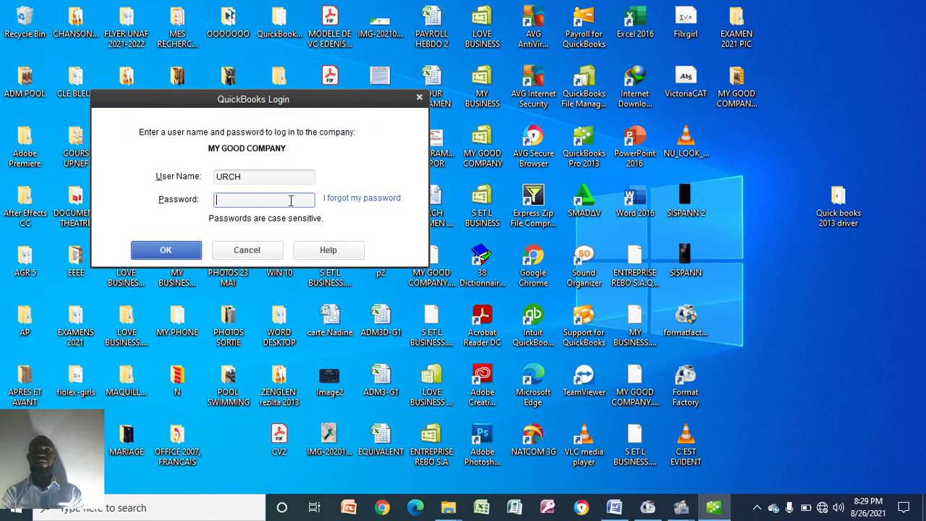
pyautogui.write('a••••')
pyautogui.click(181, 248)
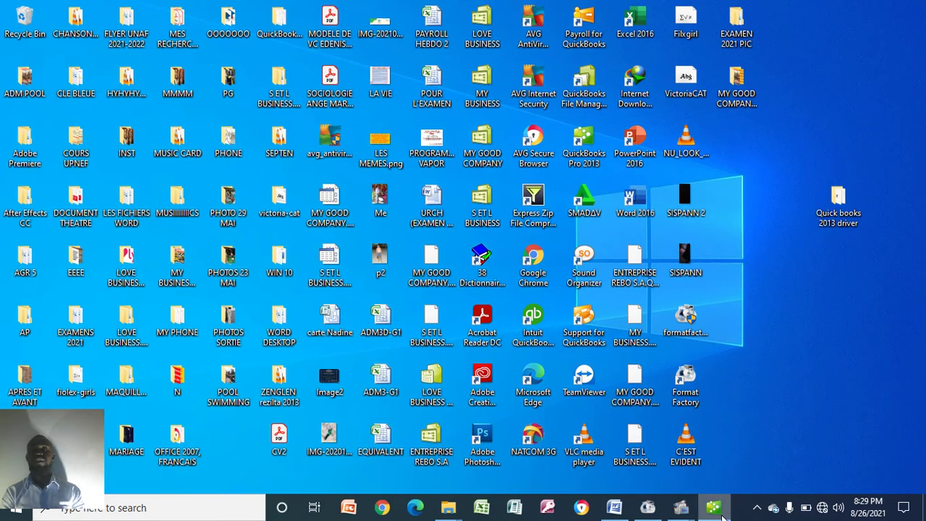
pyautogui.moveTo(721, 514)
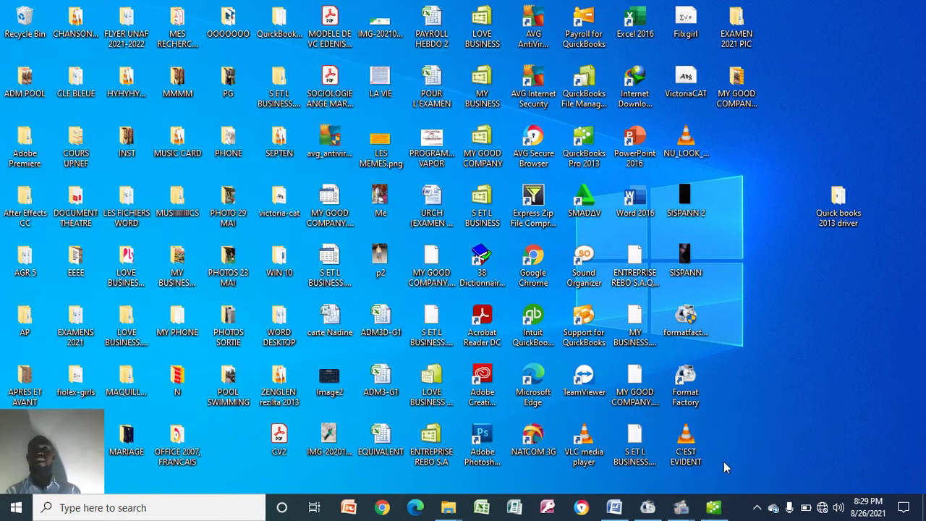
pyautogui.doubleClick(635, 391)
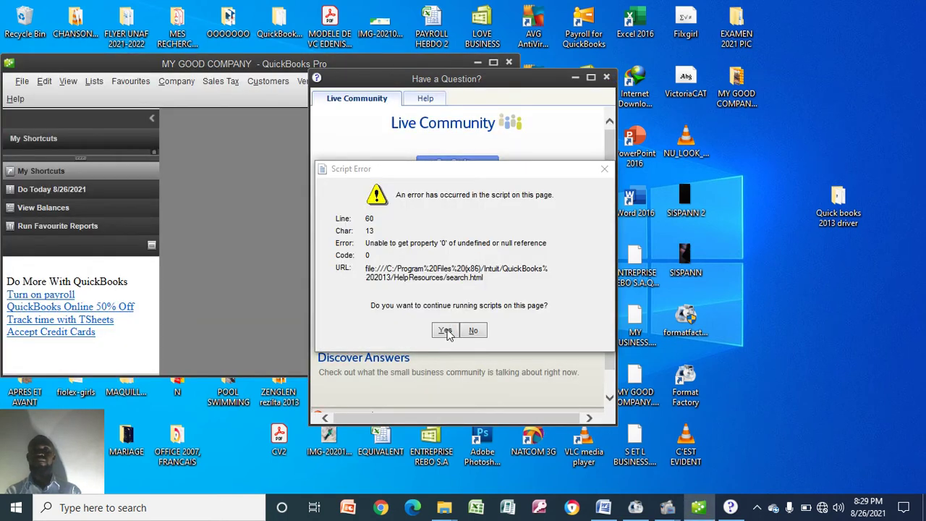
# Decline sending the QBHelp error report, dismiss the runtime error, and maximize the company window.
pyautogui.click(359, 305)
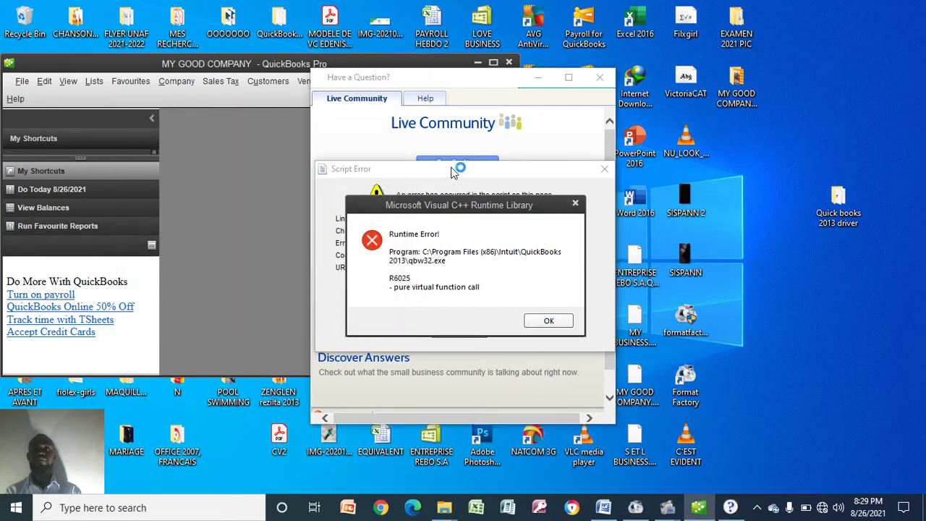
pyautogui.click(577, 206)
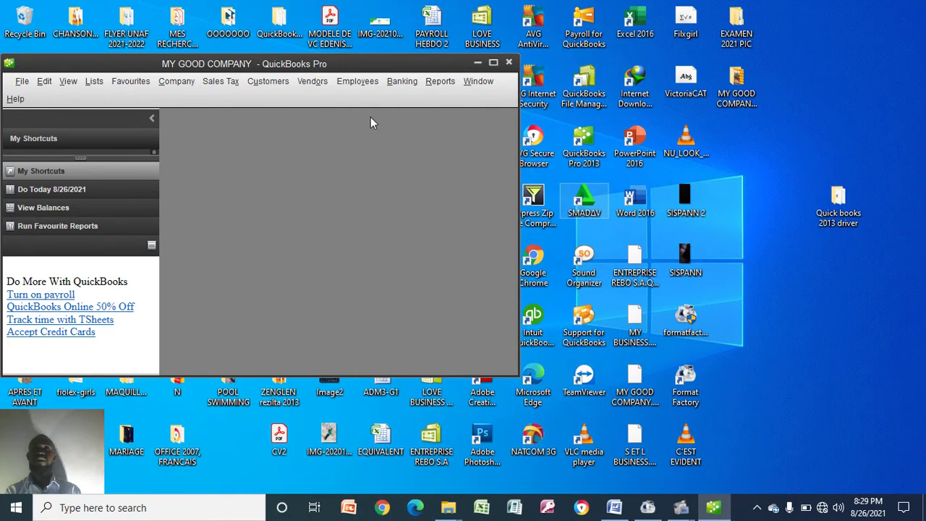
pyautogui.click(493, 63)
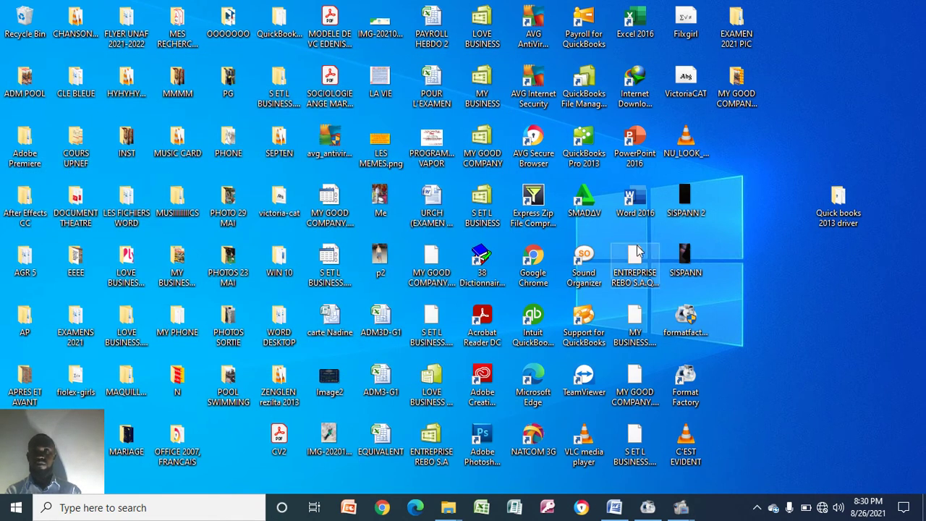
# Launch QuickBooks Pro 2013 from the desktop shortcut and submit the MY GOOD COMPANY login password.
pyautogui.doubleClick(587, 149)
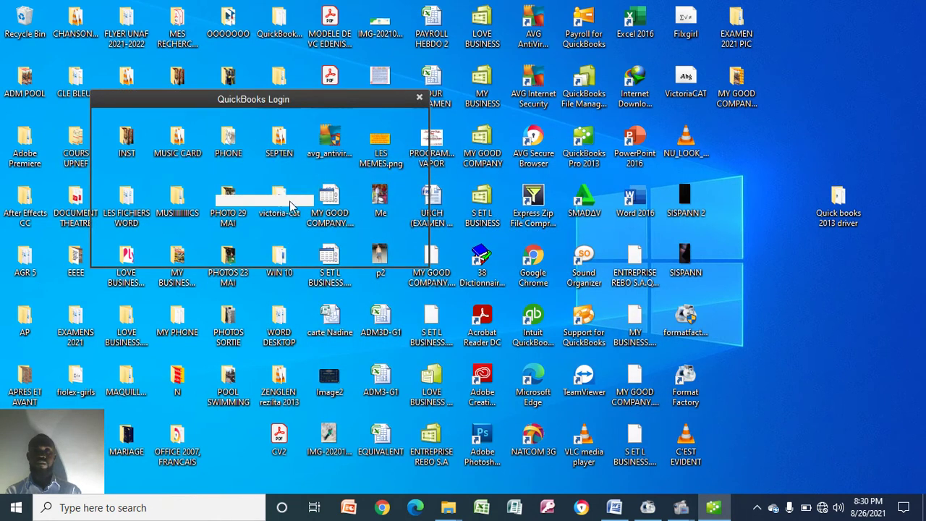
pyautogui.write('•')
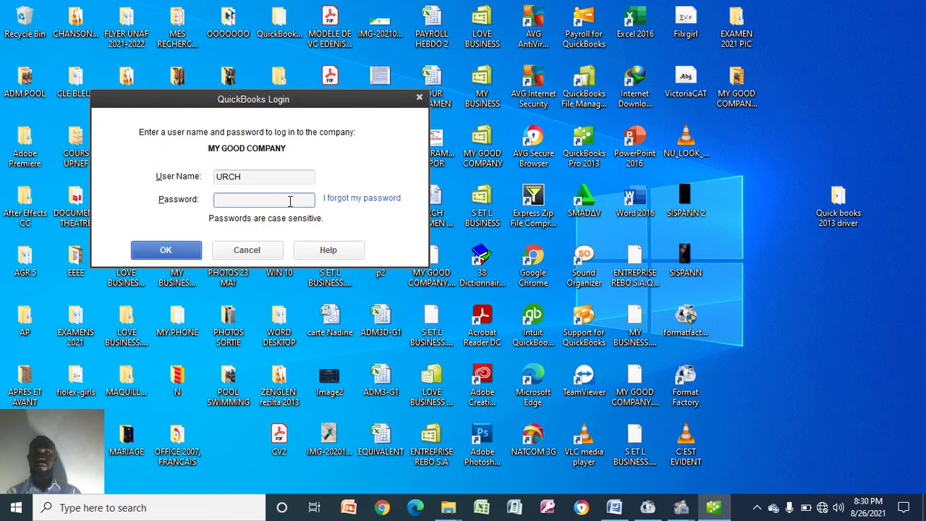
pyautogui.write('••••')
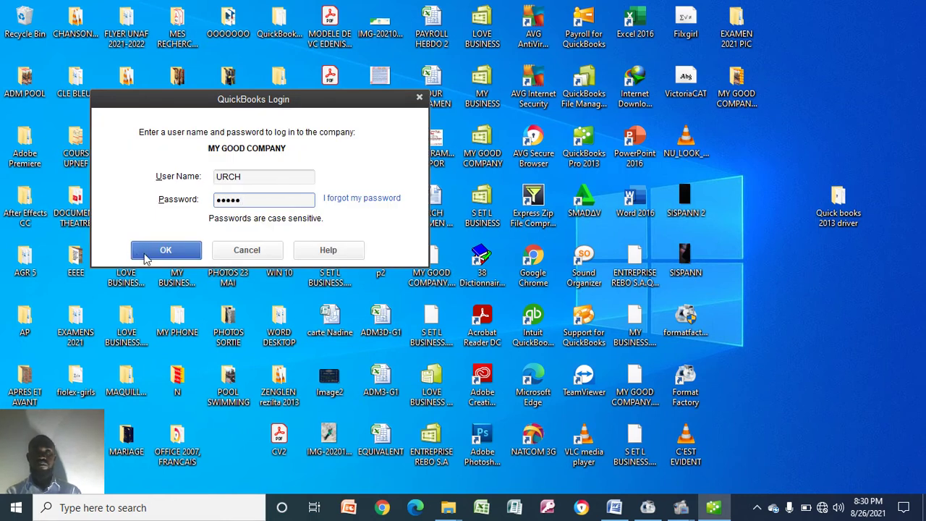
pyautogui.press('Return')
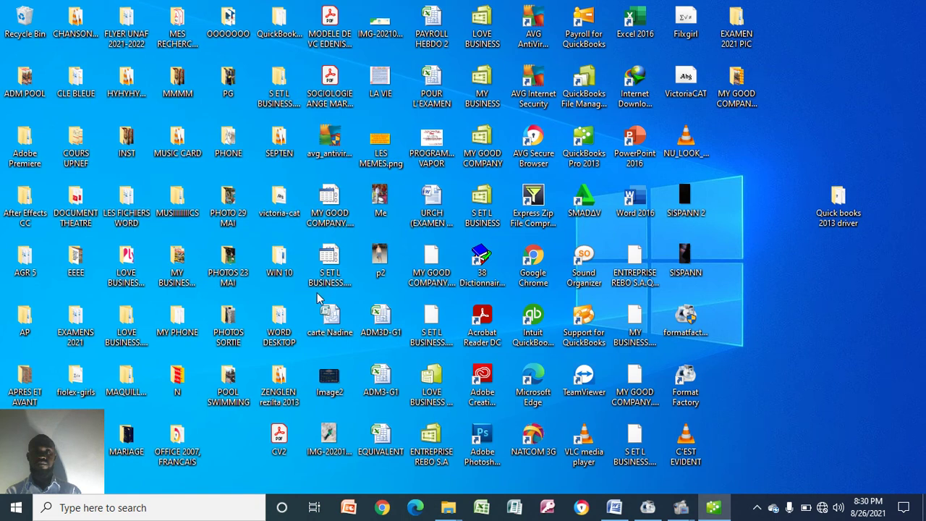
# Continue past both Script Error prompts.
pyautogui.moveTo(723, 508)
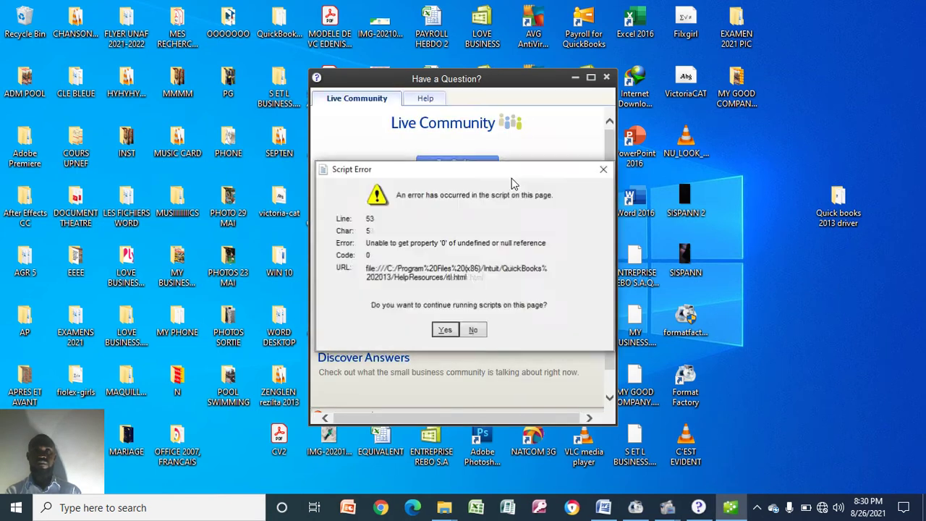
pyautogui.click(445, 331)
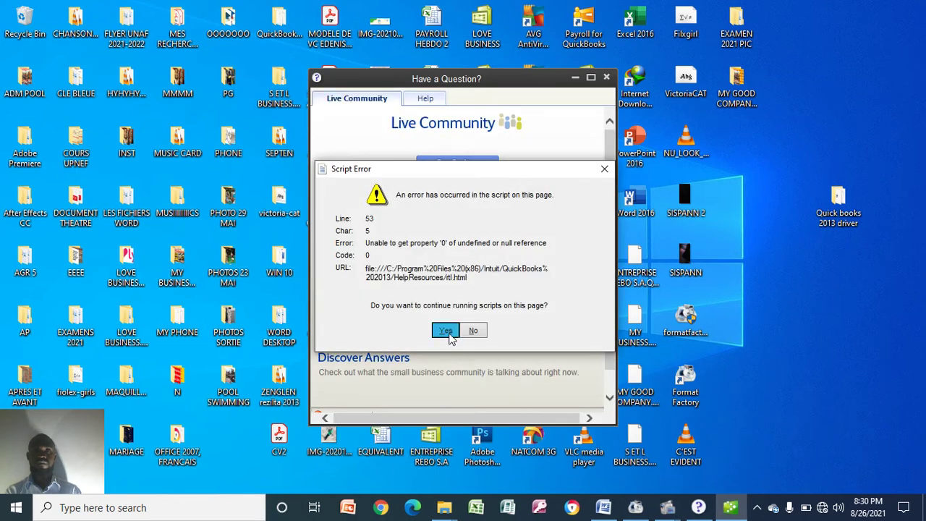
pyautogui.click(445, 331)
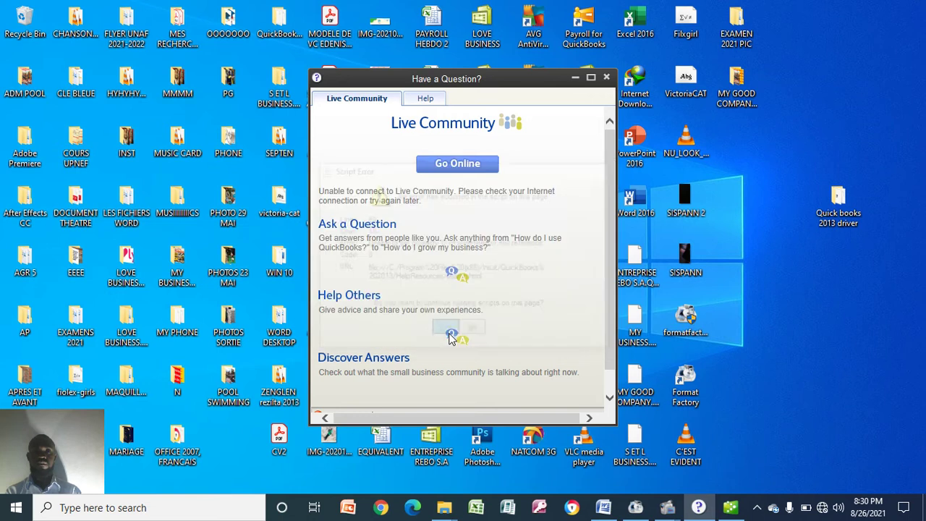
# Close the Have a Question? Live Community window with Don't show again ticked.
pyautogui.click(590, 76)
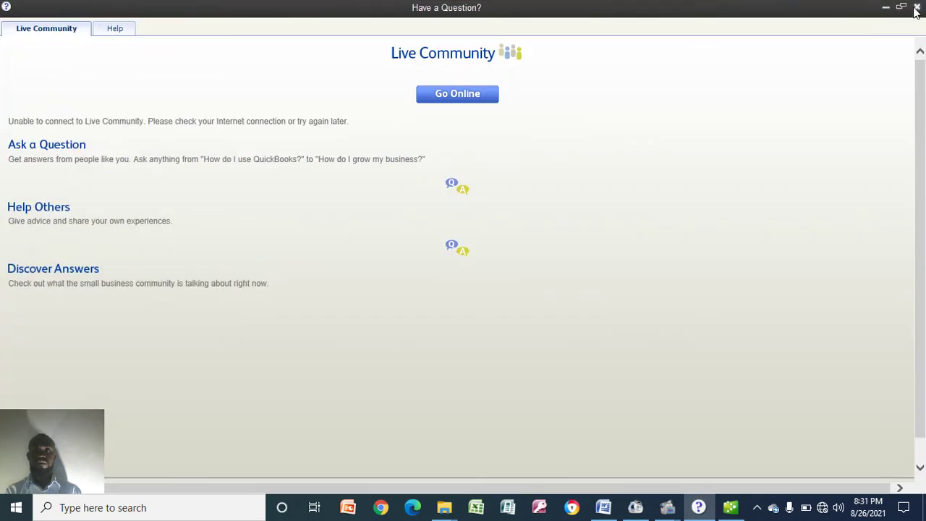
pyautogui.click(916, 7)
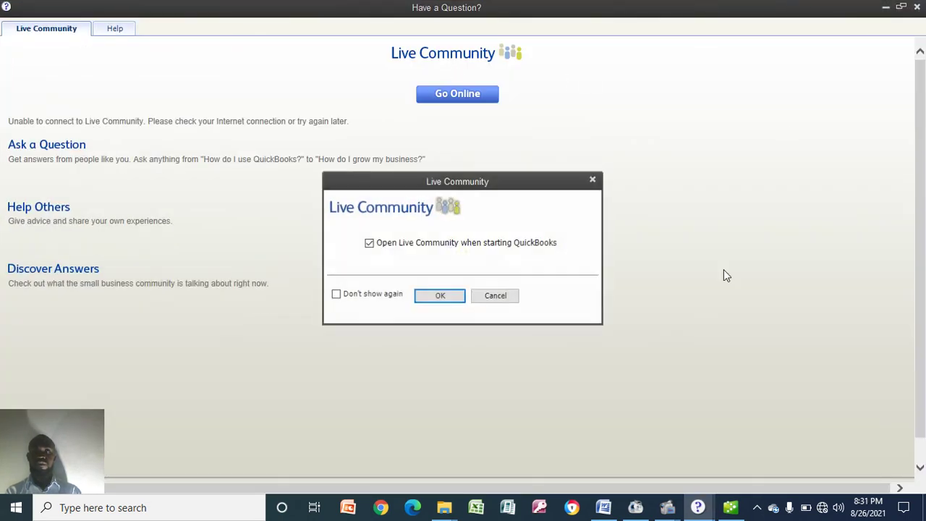
pyautogui.click(389, 293)
pyautogui.click(424, 297)
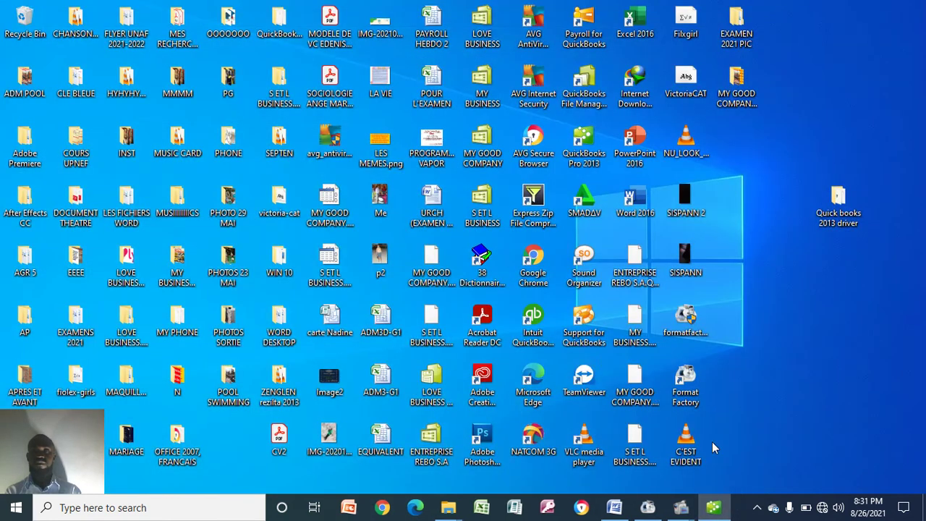
pyautogui.click(713, 507)
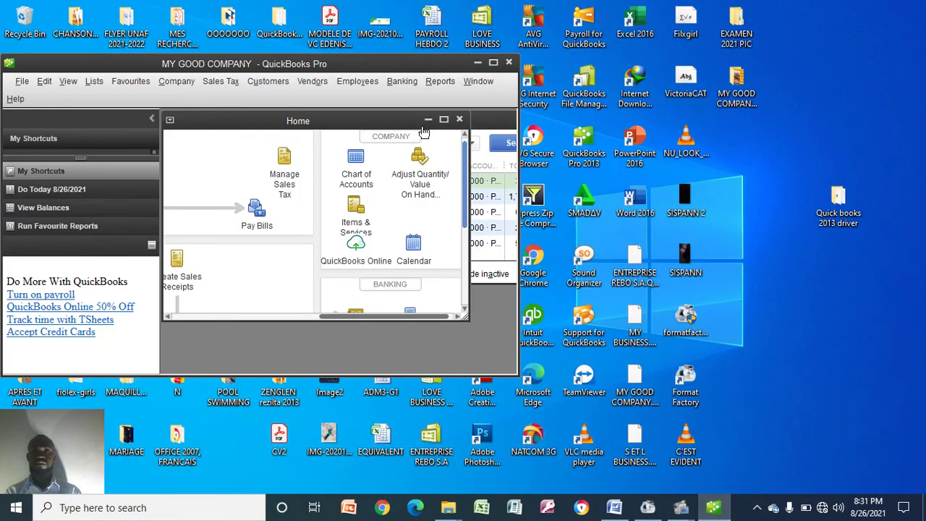
# Maximize QuickBooks and its MY GOOD COMPANY Home page, then minimize the program to the desktop.
pyautogui.click(493, 63)
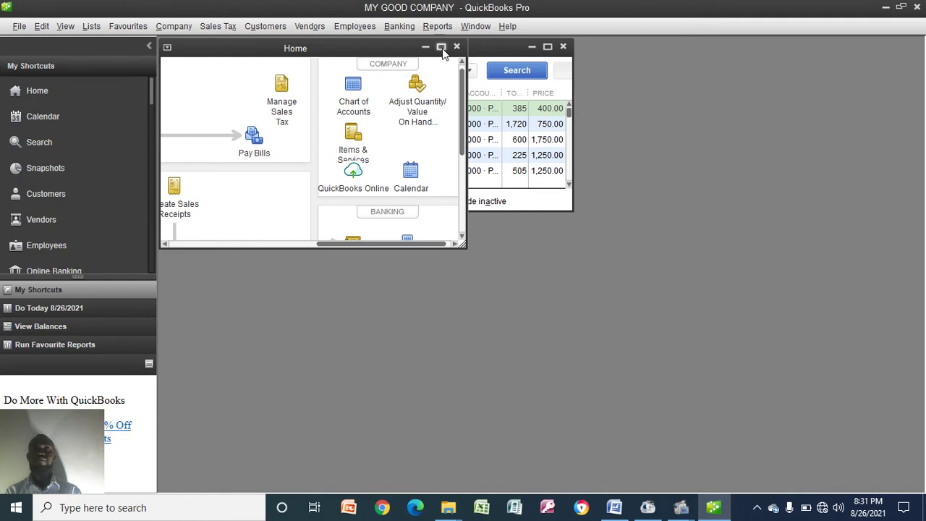
pyautogui.click(440, 47)
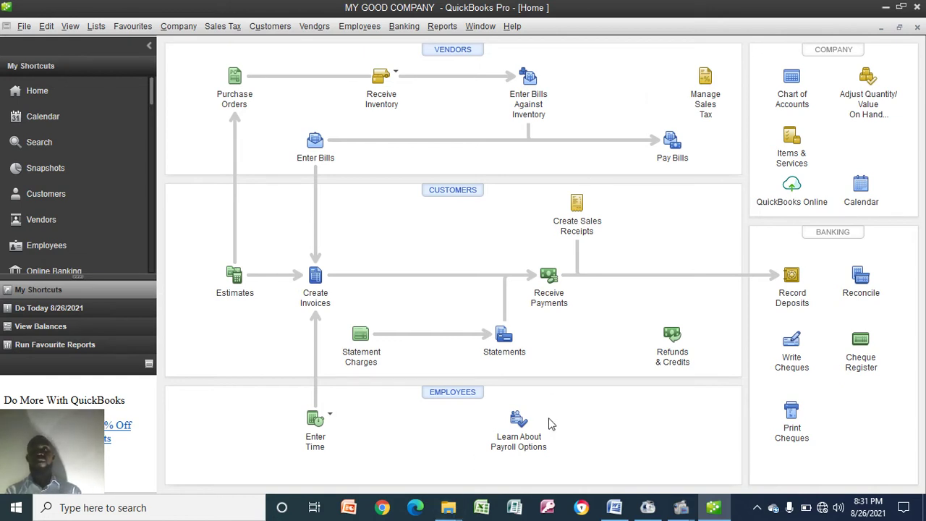
pyautogui.click(885, 9)
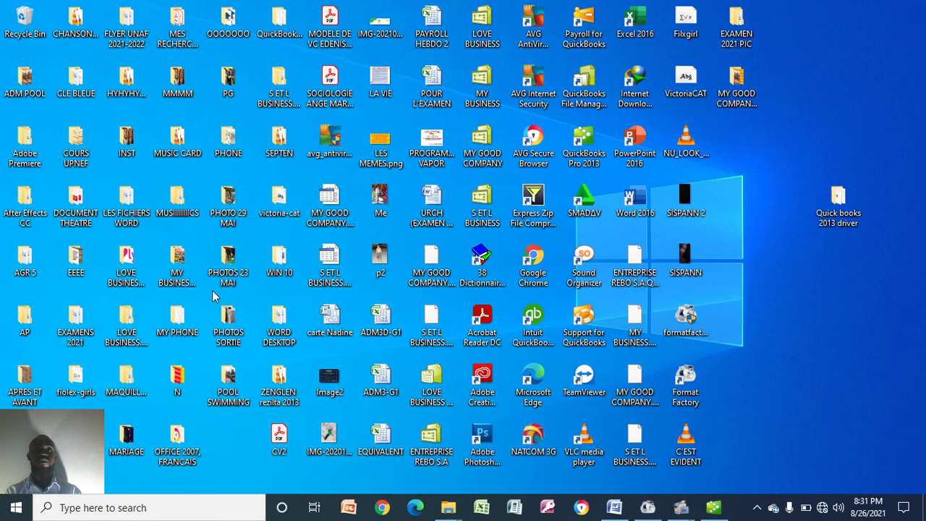
# Open the WORD DESKTOP folder, maximize it, and open 'Livre quickbooks - Copy' in Word.
pyautogui.doubleClick(280, 326)
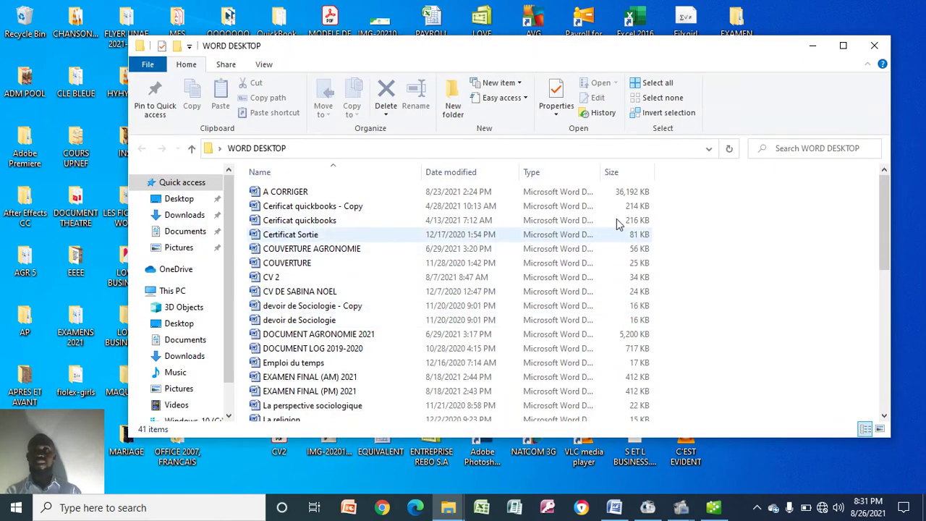
pyautogui.click(843, 46)
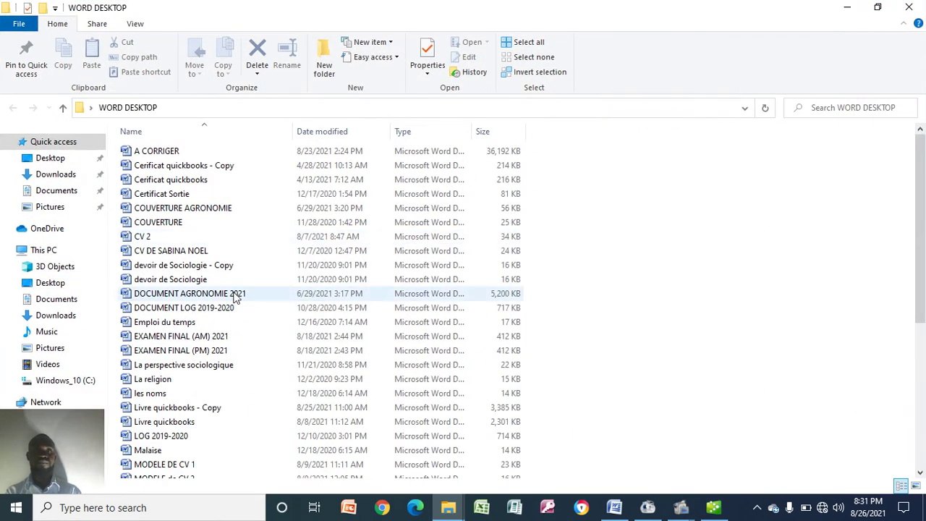
pyautogui.doubleClick(181, 408)
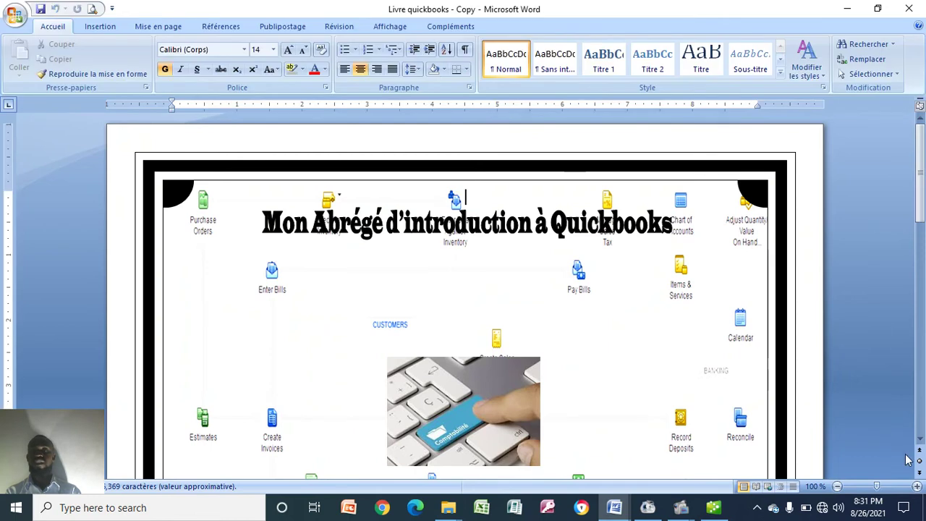
# Page forward four pages to the PREMIERE PARTIE page of the guide.
pyautogui.click(919, 472)
pyautogui.click(919, 473)
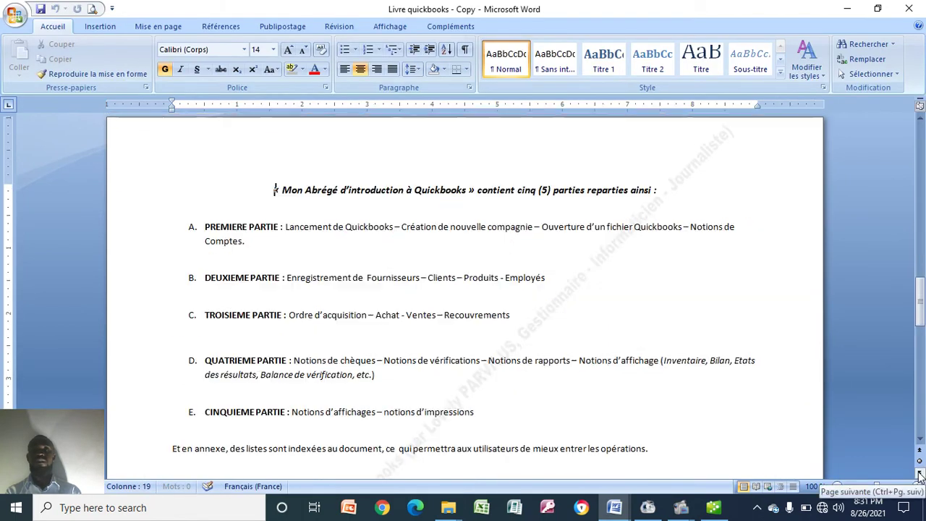
pyautogui.click(920, 473)
pyautogui.click(919, 473)
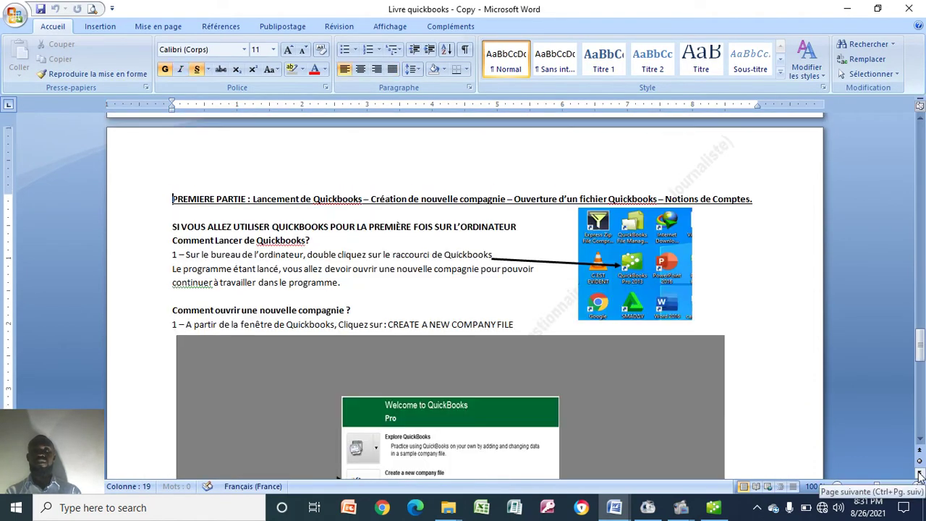
# Scroll down past the Welcome to QuickBooks and new-company screenshots to the page 4 footer.
pyautogui.click(919, 439)
pyautogui.click(920, 439)
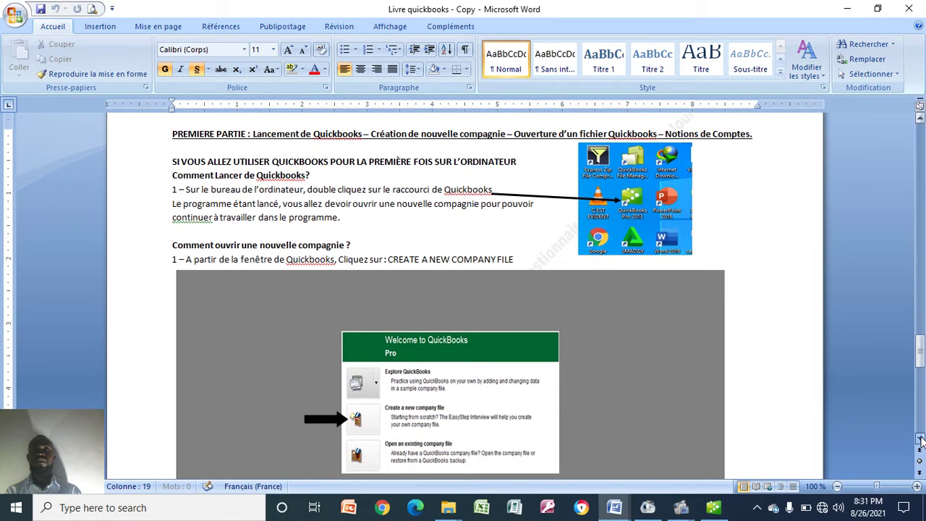
pyautogui.click(920, 439)
pyautogui.click(920, 439)
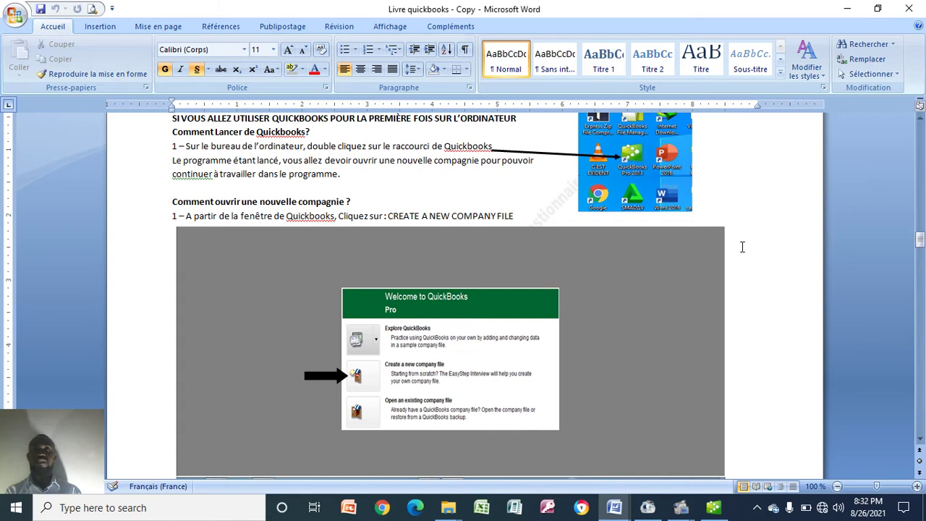
pyautogui.click(920, 440)
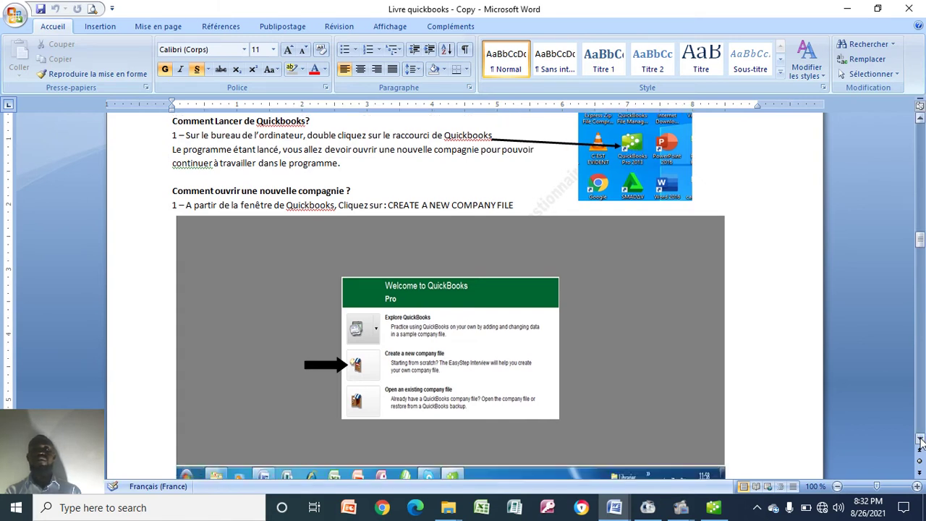
pyautogui.click(920, 440)
pyautogui.click(920, 439)
pyautogui.click(919, 439)
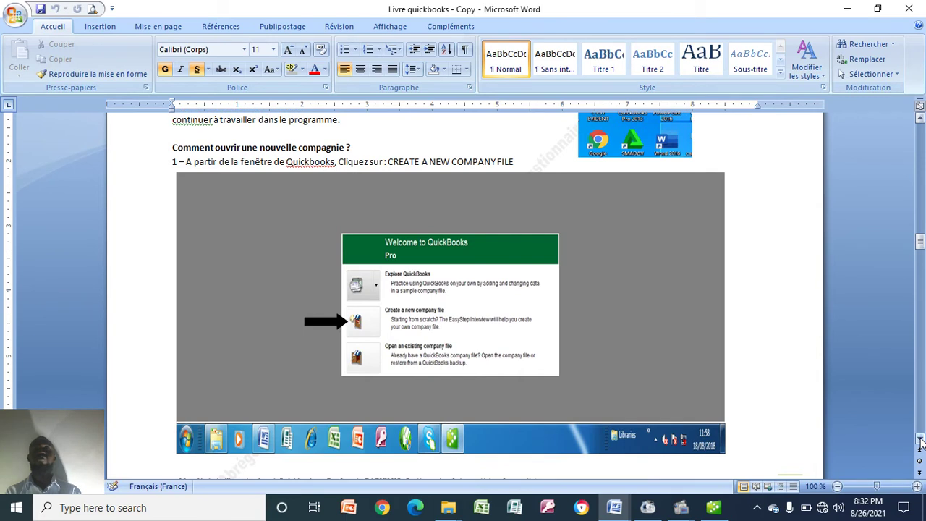
pyautogui.click(920, 439)
pyautogui.click(920, 439)
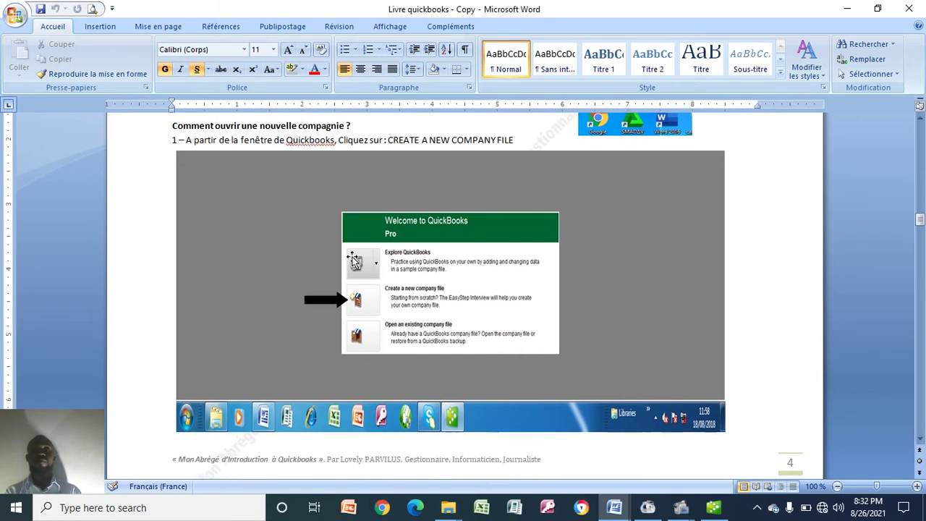